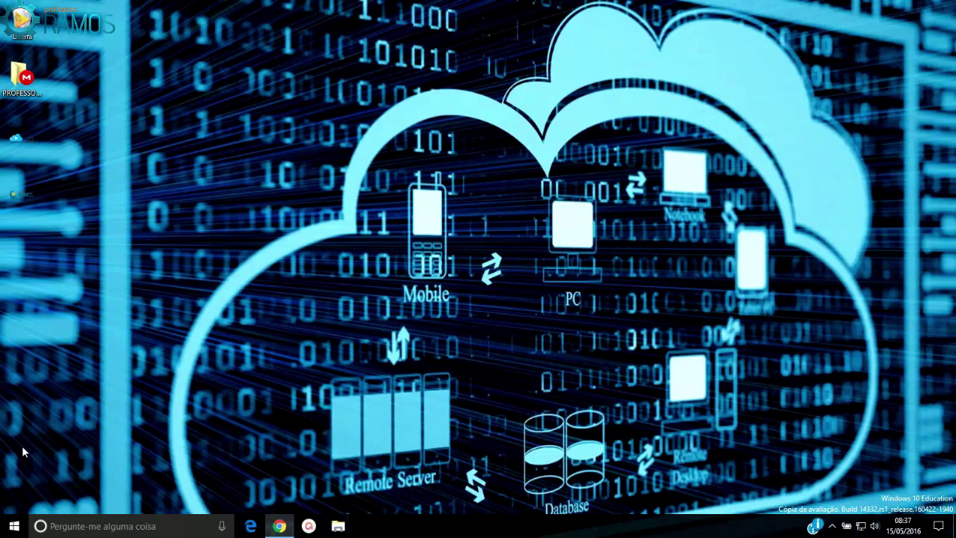
# Open Painel de Controle via a 'painel' search and open 'Ativar ou desativar recursos do Windows' under Programas
pyautogui.click(15, 526)
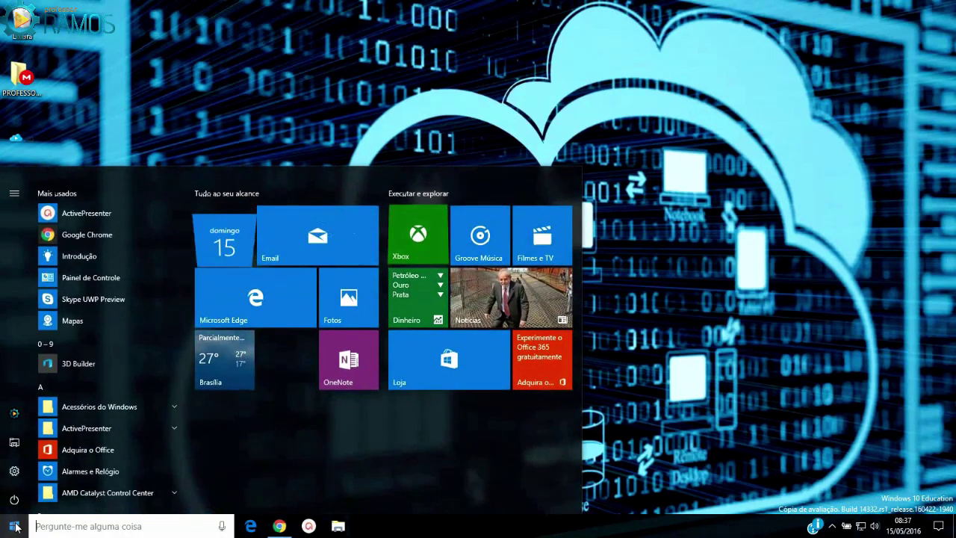
pyautogui.write('painel')
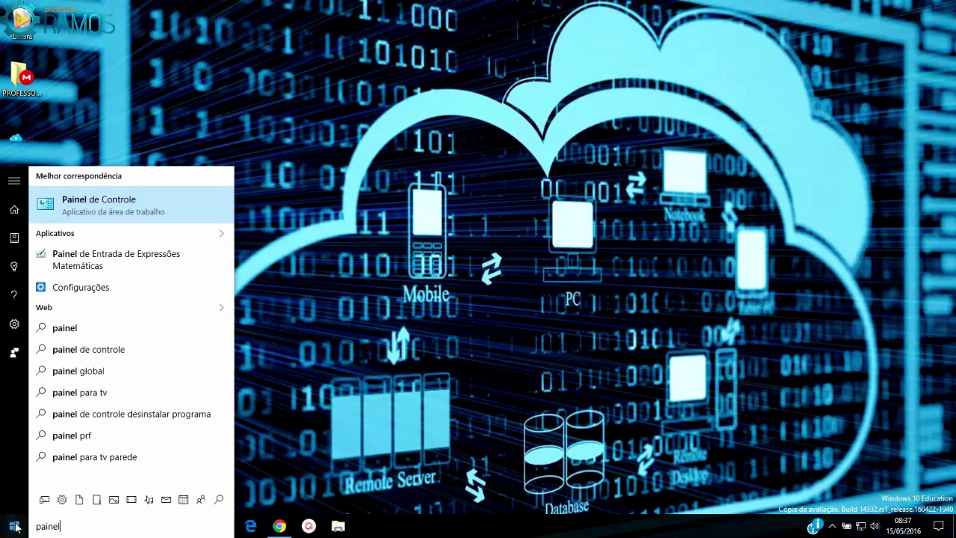
pyautogui.click(66, 207)
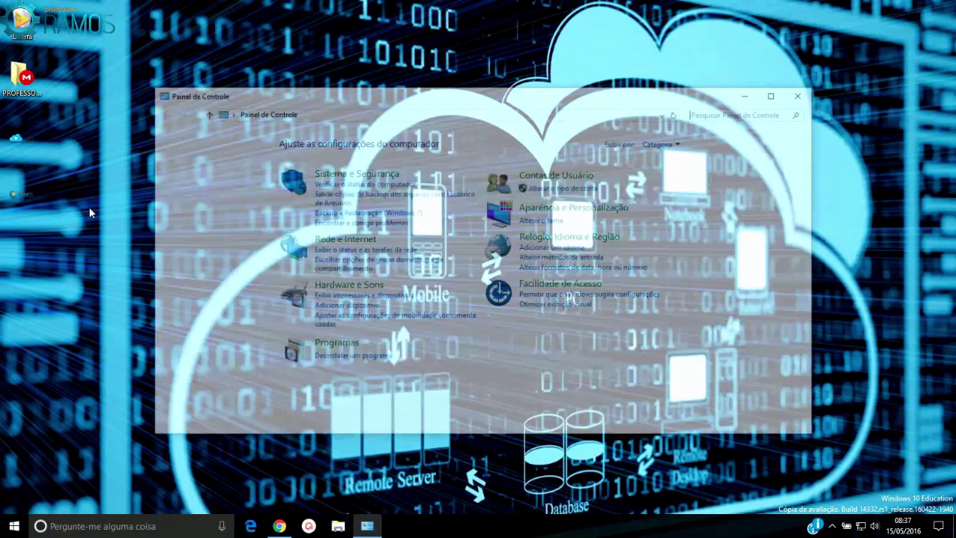
pyautogui.click(337, 345)
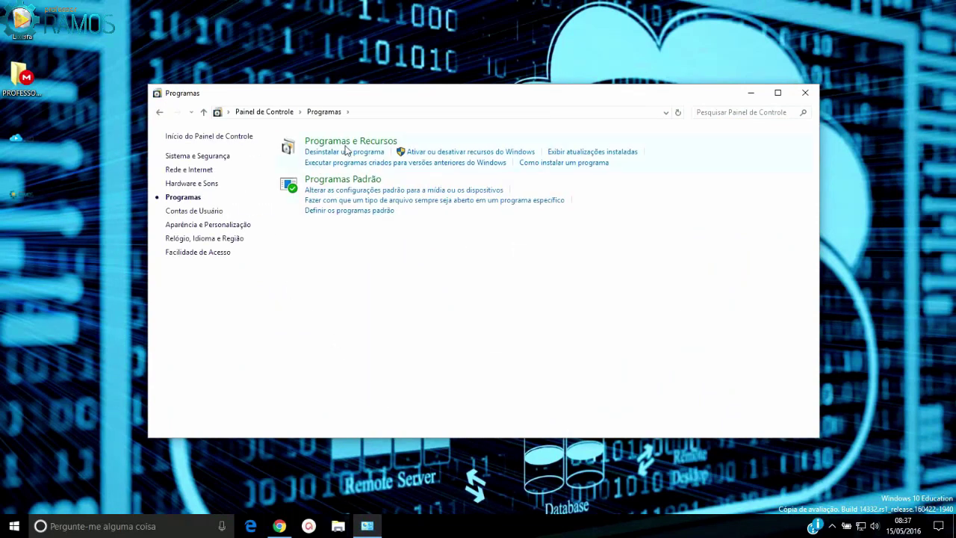
pyautogui.click(480, 153)
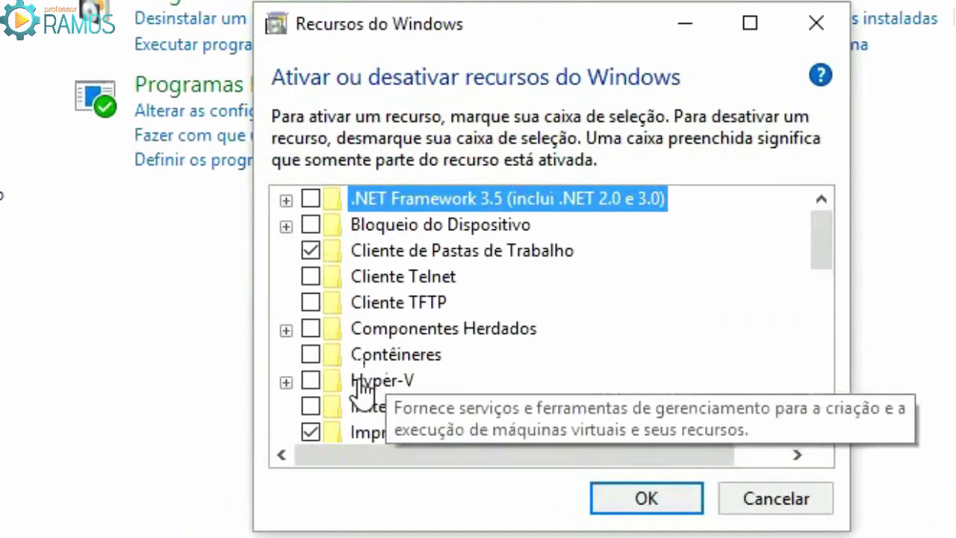
# Tick Hyper-V in Recursos do Windows, review its subcomponents, and confirm with OK
pyautogui.click(309, 382)
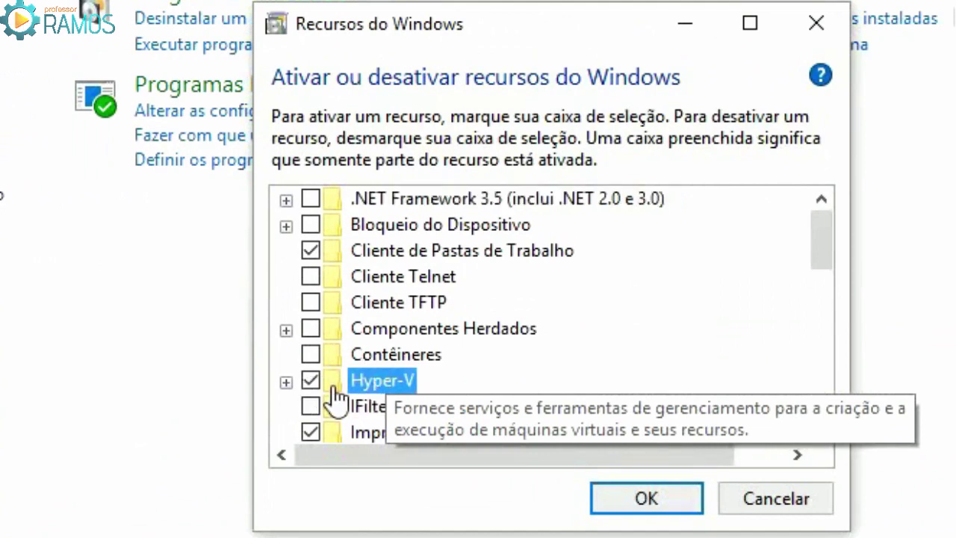
pyautogui.click(286, 382)
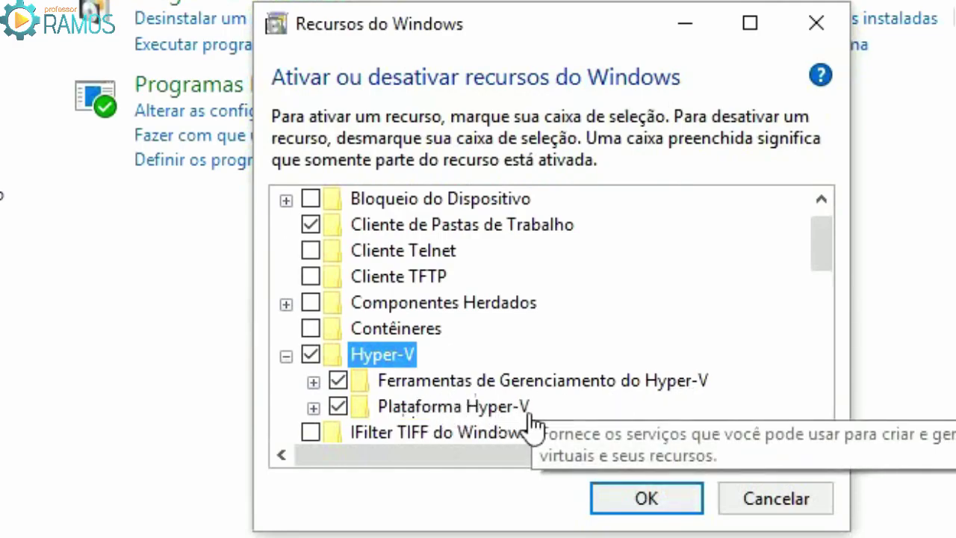
pyautogui.click(286, 356)
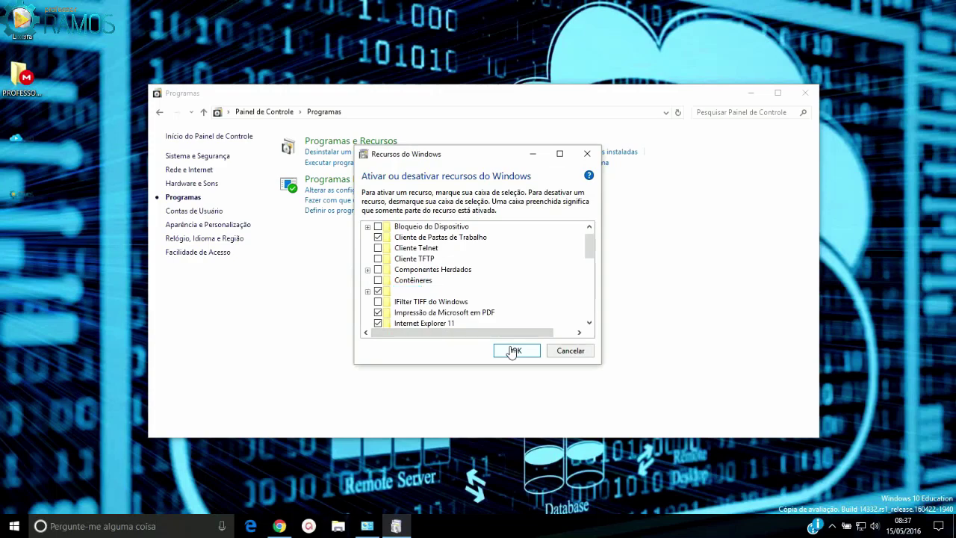
pyautogui.click(624, 474)
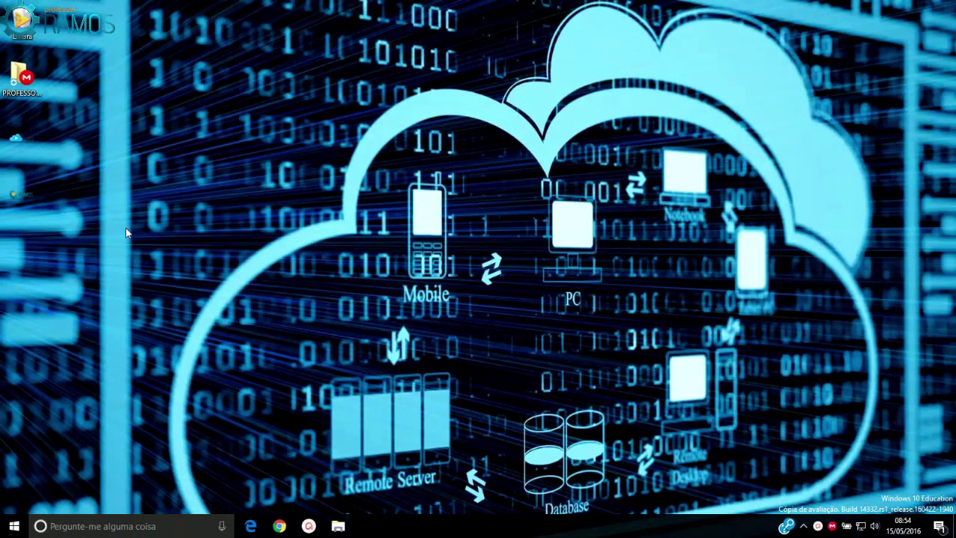
# Launch Gerenciador do Hyper-V from a Start search for 'gerenci'
pyautogui.click(14, 526)
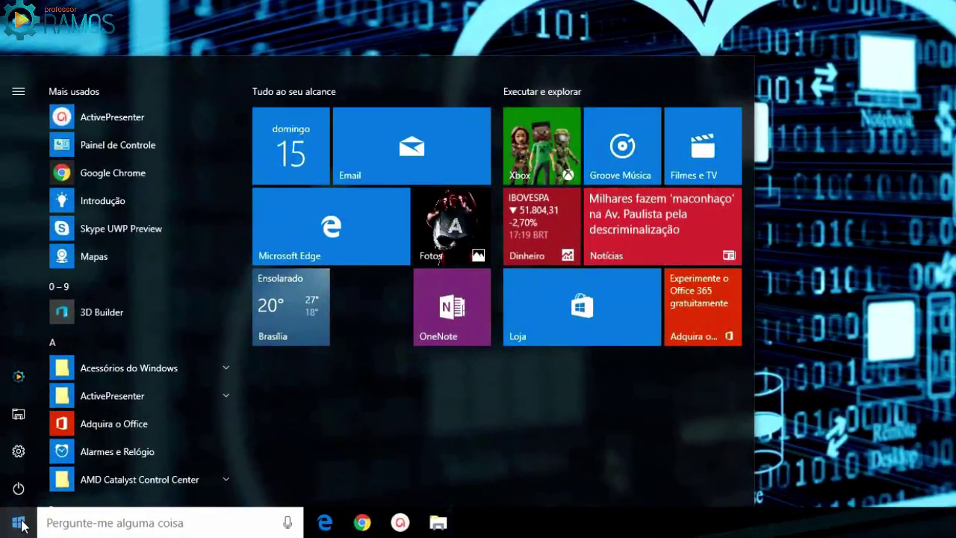
pyautogui.write('geren')
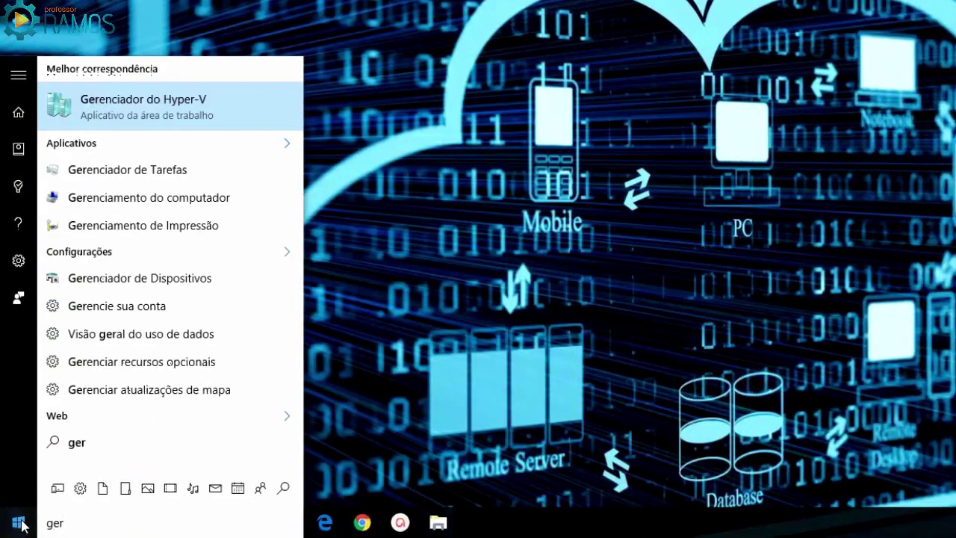
pyautogui.write('ci')
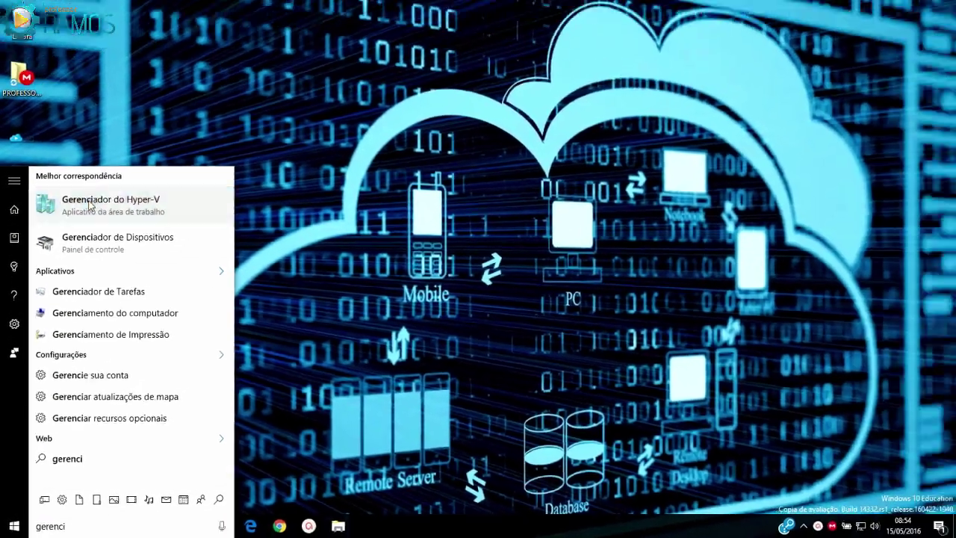
pyautogui.click(198, 108)
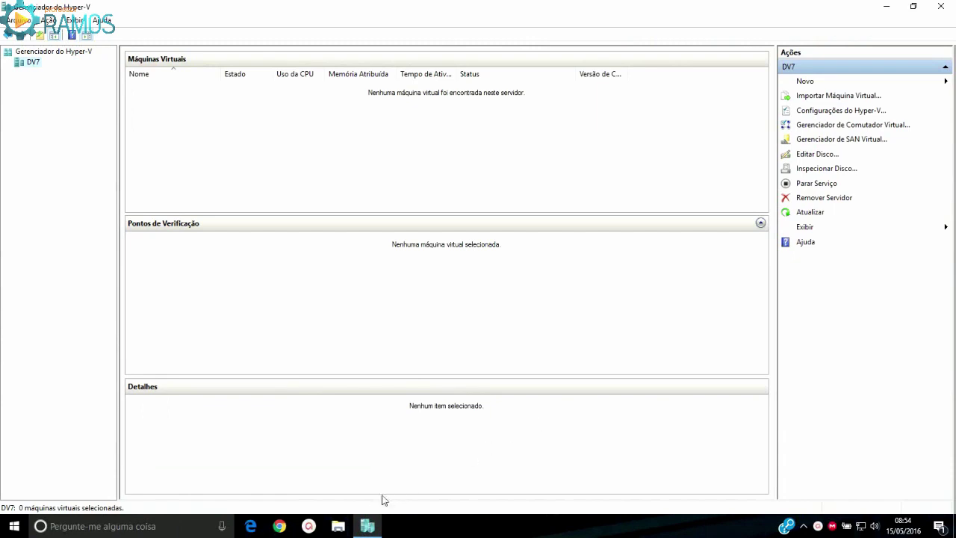
# Pin Hyper-V Manager to the taskbar and select its root tree node
pyautogui.rightClick(359, 521)
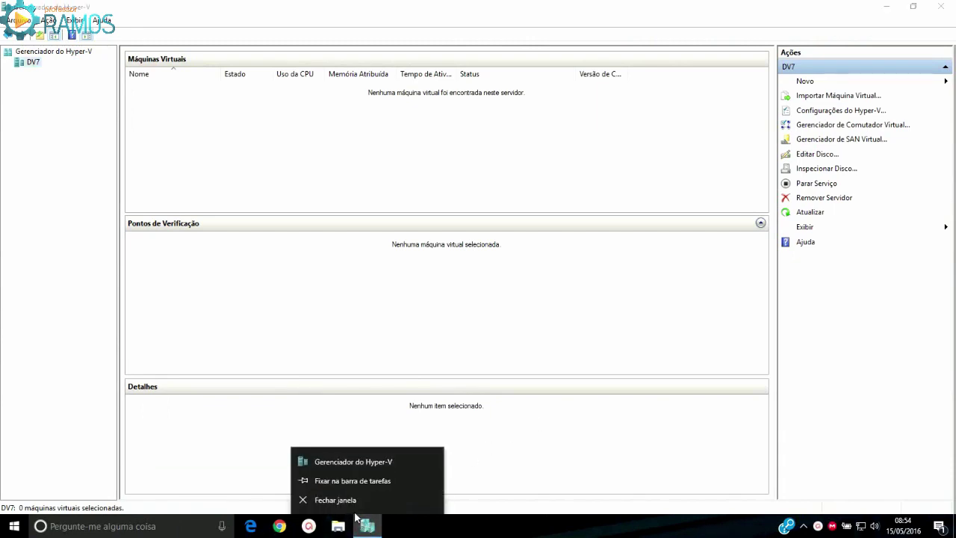
pyautogui.click(355, 479)
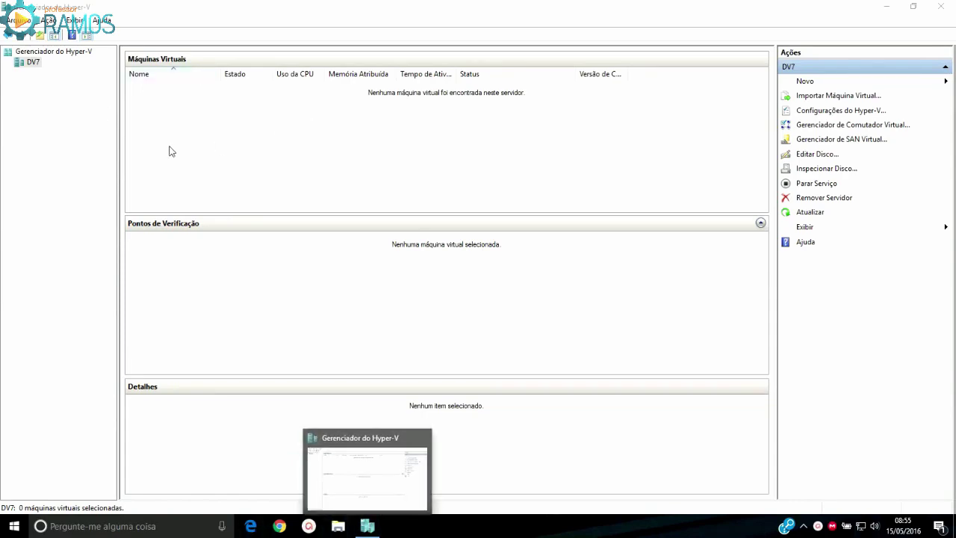
pyautogui.click(30, 50)
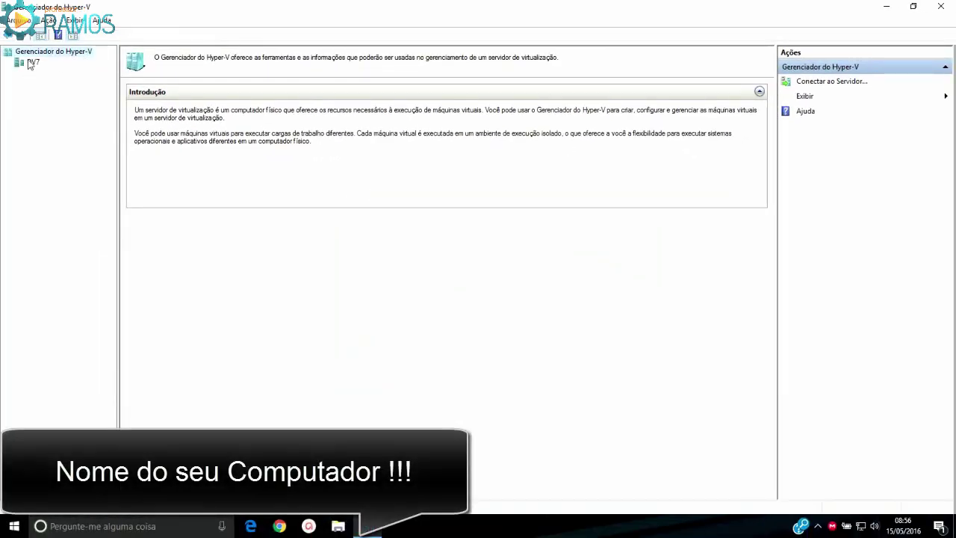
# Select the DV7 server node in the console tree
pyautogui.click(32, 63)
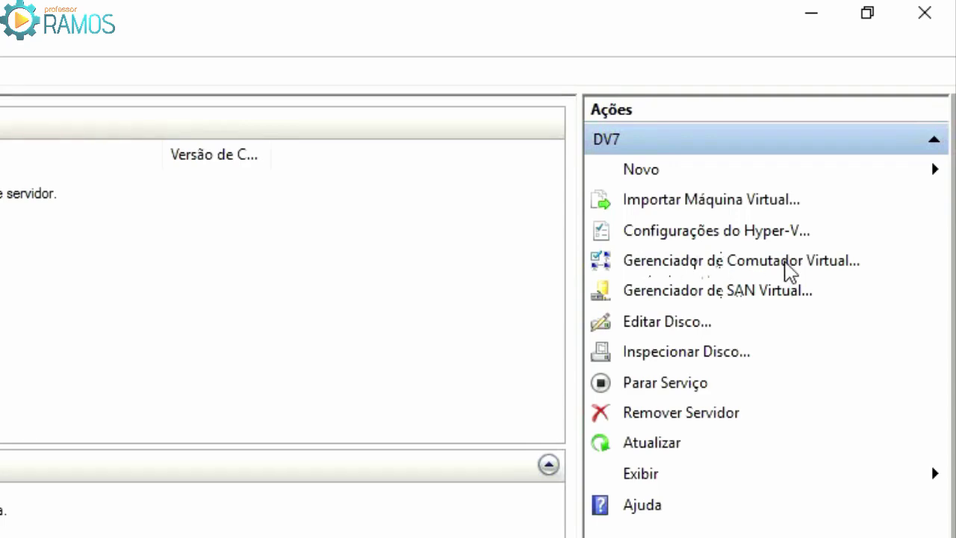
# Create an external virtual switch bound to the Realtek PCIe GBE Family Controller
pyautogui.click(742, 258)
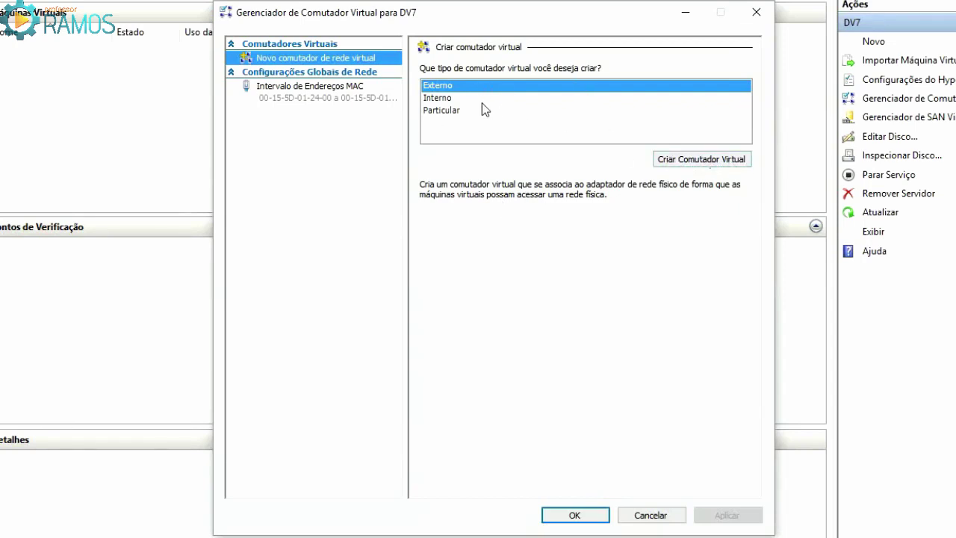
pyautogui.click(691, 159)
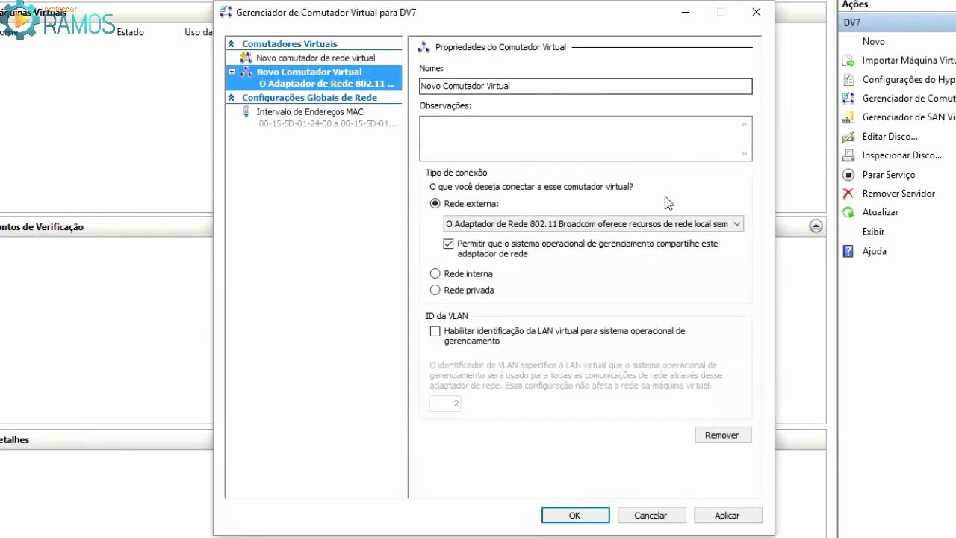
pyautogui.click(738, 224)
pyautogui.click(738, 224)
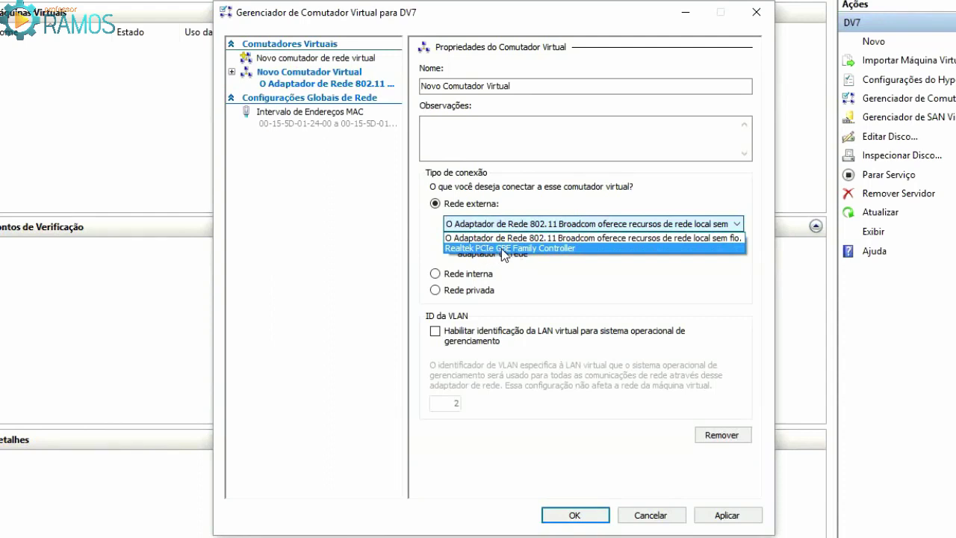
pyautogui.click(504, 249)
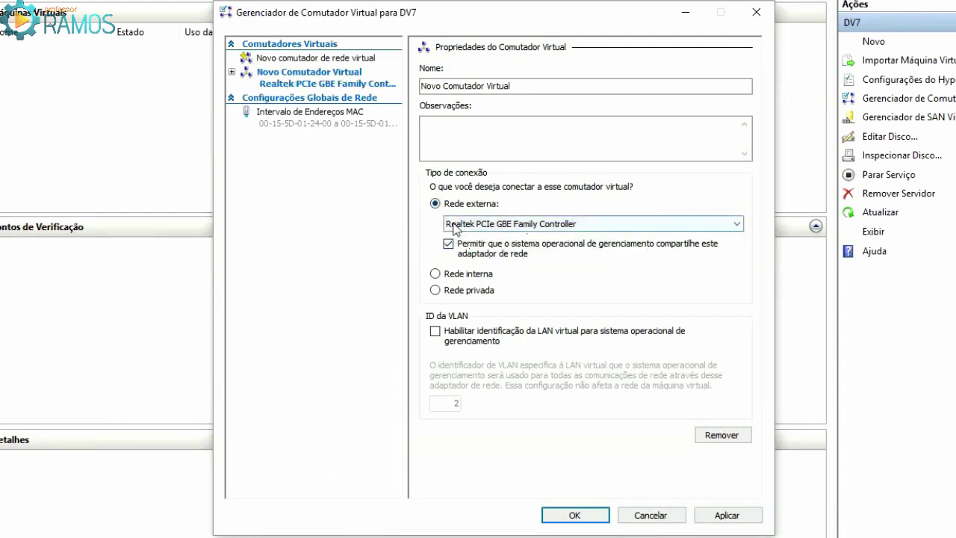
# Name the switch 'Placa Rede LAN Gigabit EXTERNA' and apply it, accepting the connectivity warning
pyautogui.moveTo(515, 87); pyautogui.dragTo(416, 89)
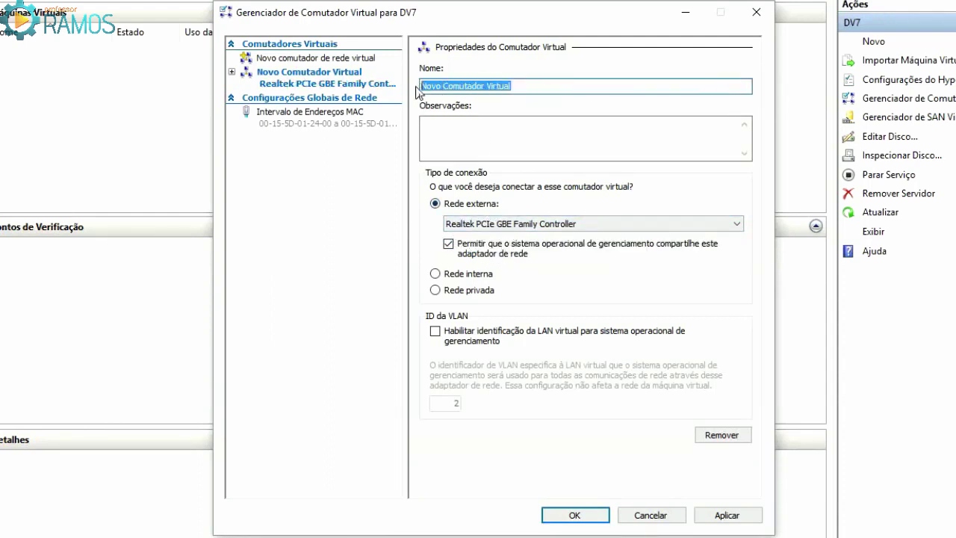
pyautogui.write('Placa Rede LAN Gi')
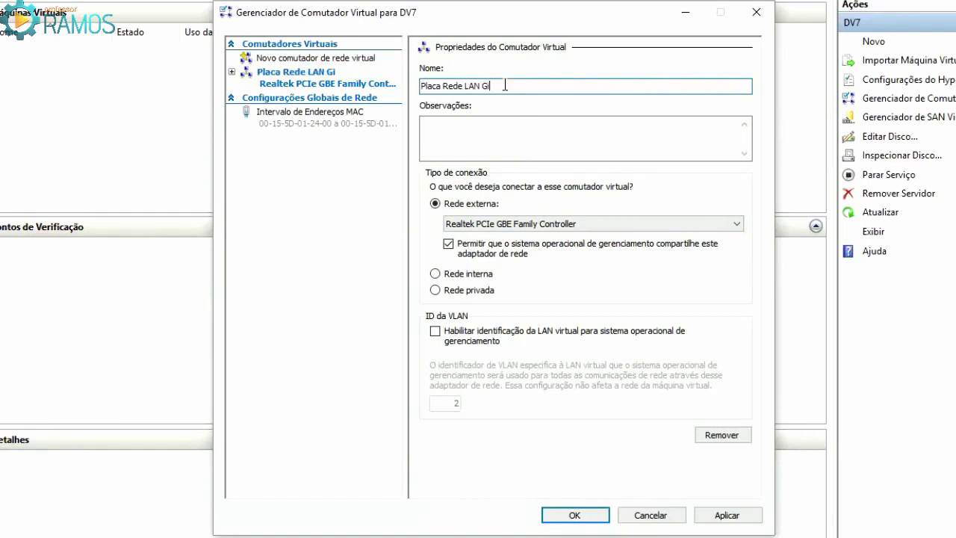
pyautogui.write('gabit EXTERNA')
pyautogui.click(453, 124)
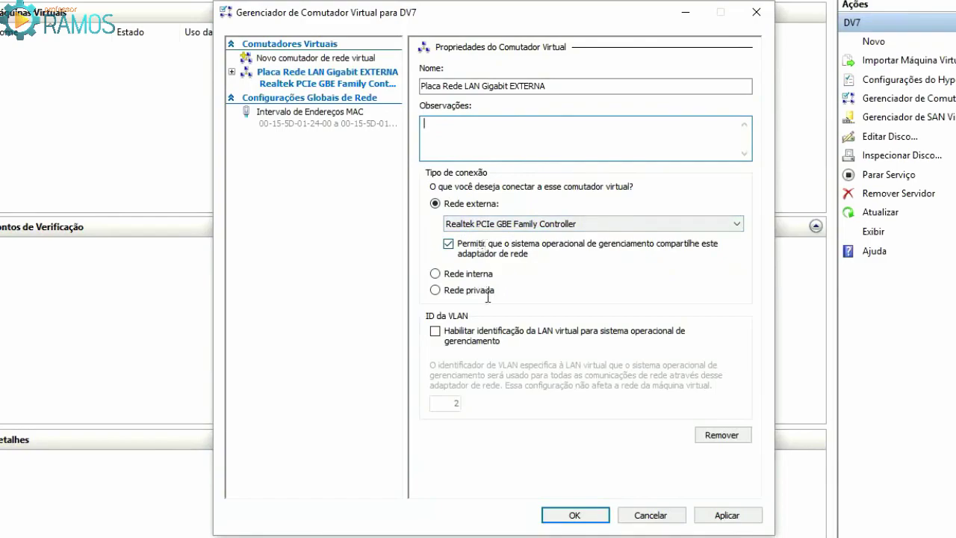
pyautogui.click(719, 516)
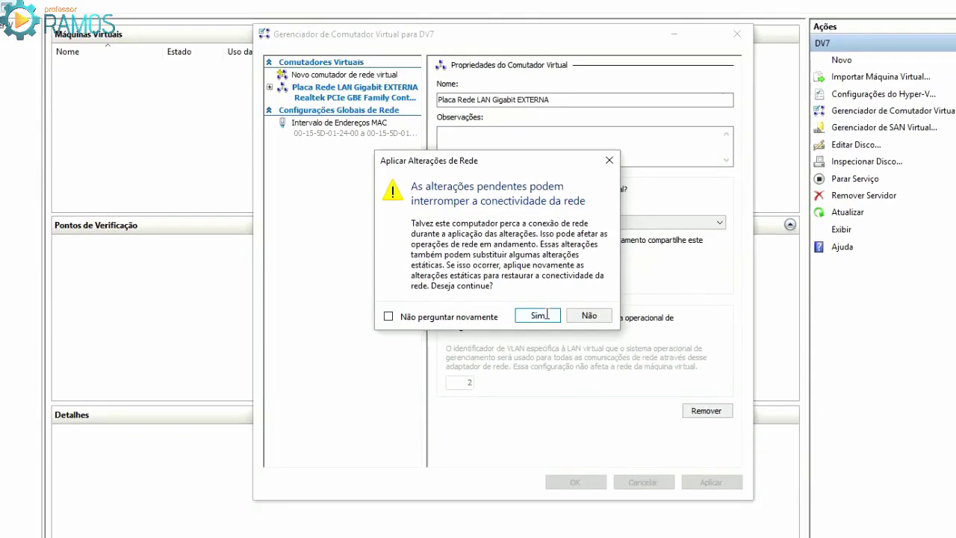
pyautogui.click(591, 331)
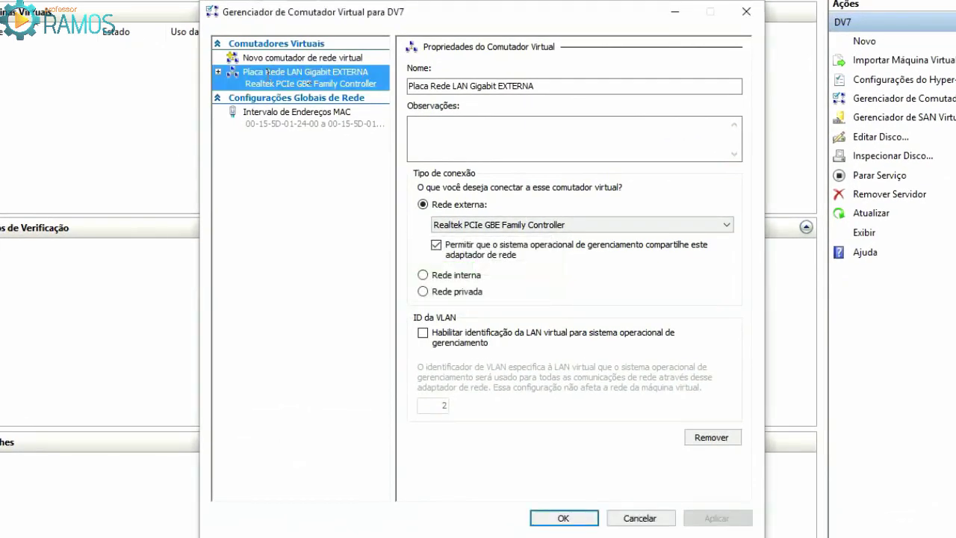
pyautogui.click(280, 57)
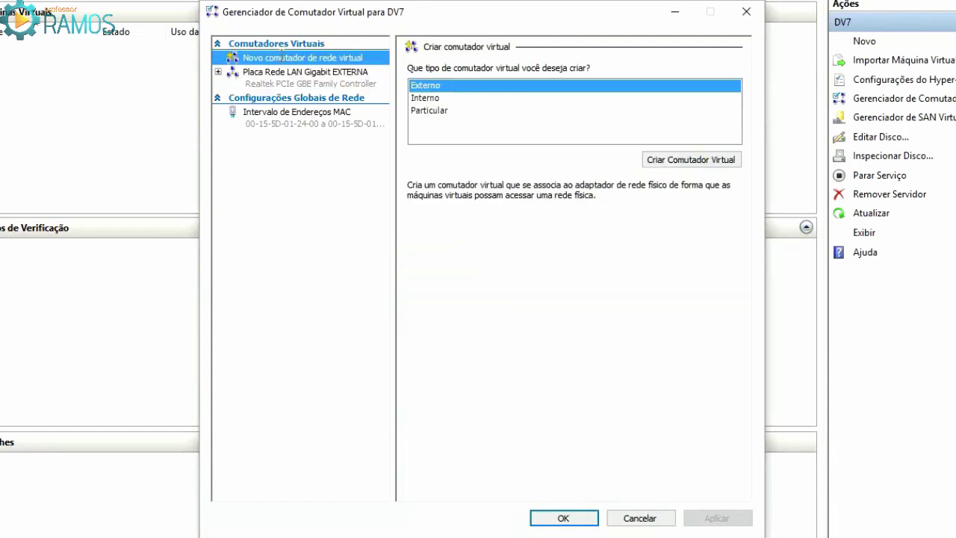
# Compare the Externo, Interno and Particular switch descriptions, ending with Particular selected
pyautogui.click(424, 98)
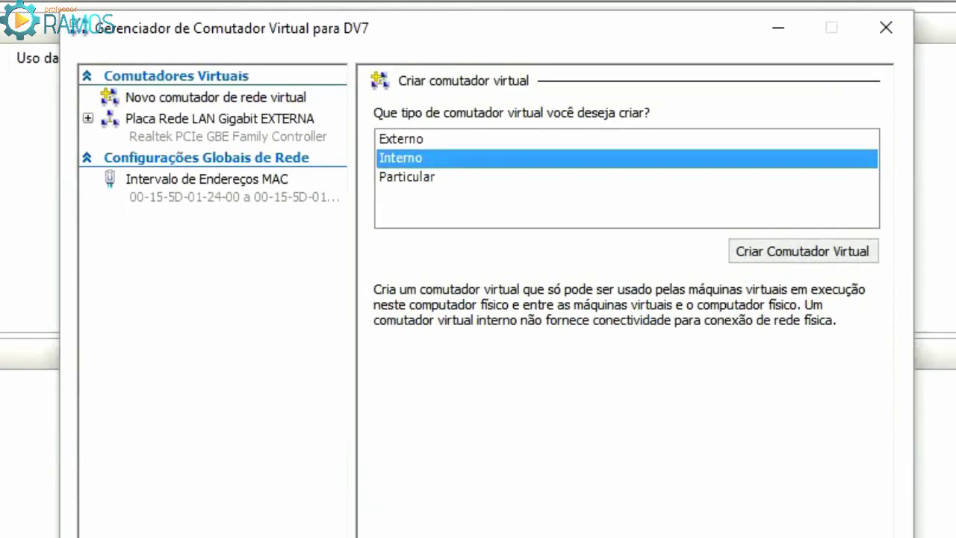
pyautogui.click(14, 527)
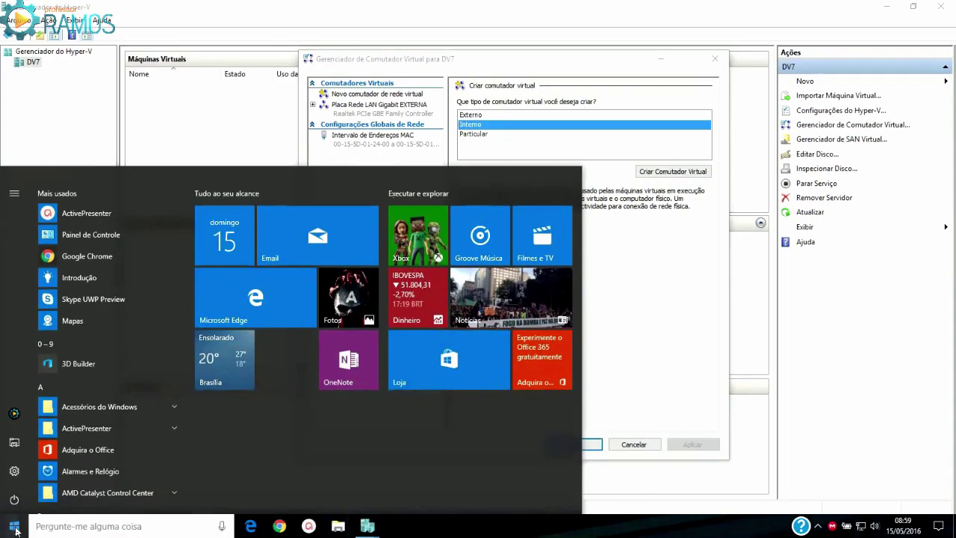
pyautogui.click(15, 527)
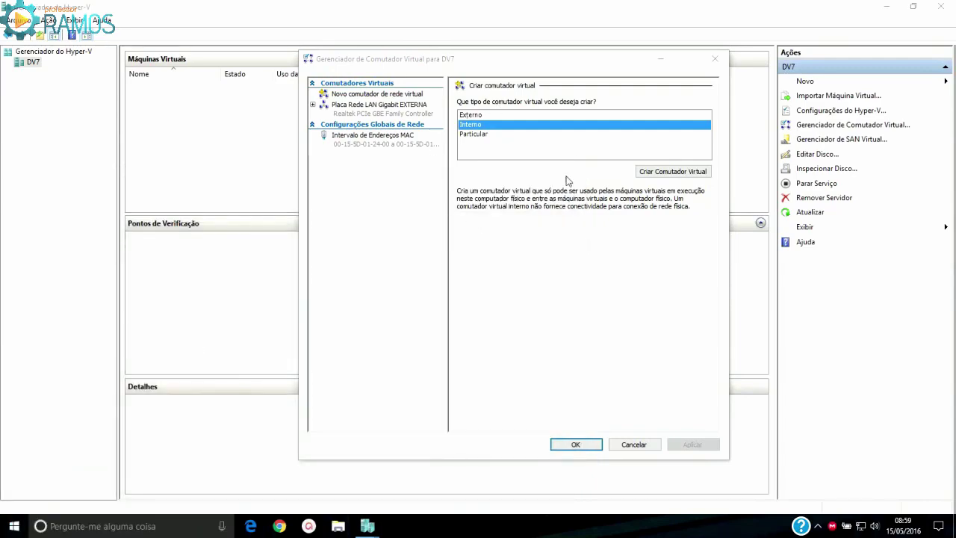
pyautogui.click(482, 134)
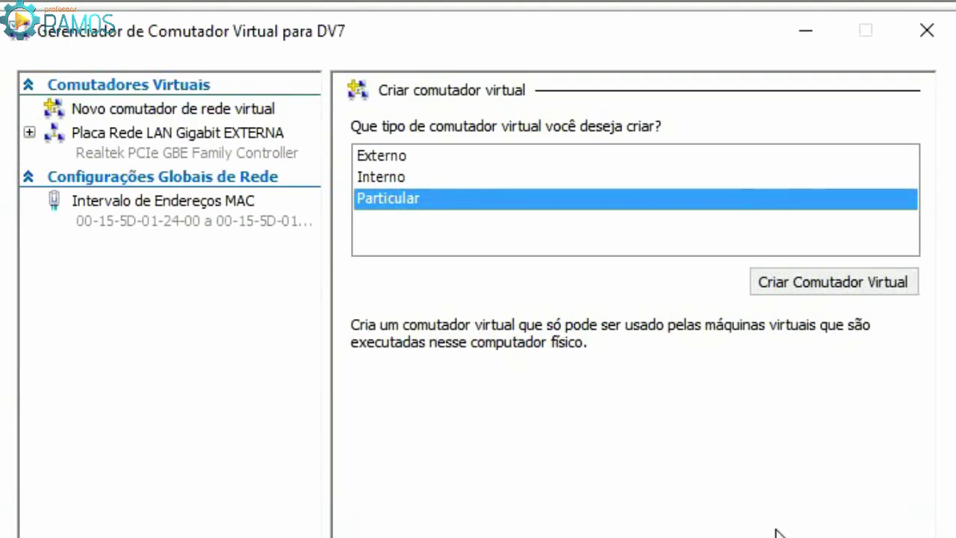
pyautogui.click(14, 526)
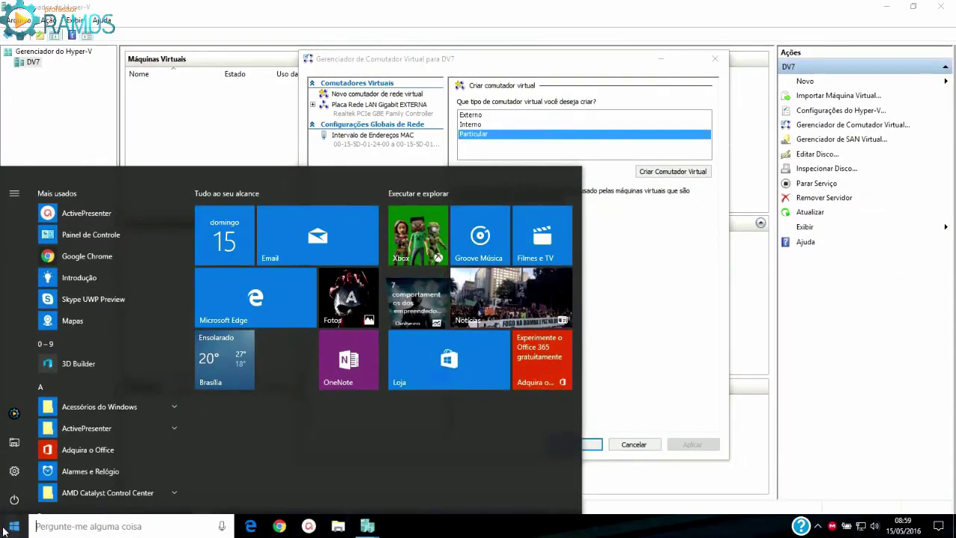
pyautogui.click(14, 527)
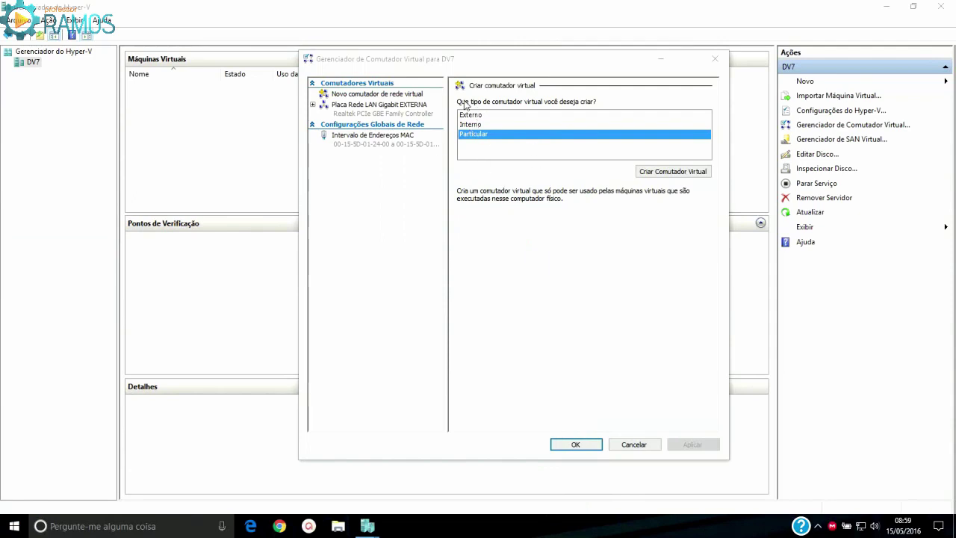
pyautogui.click(477, 125)
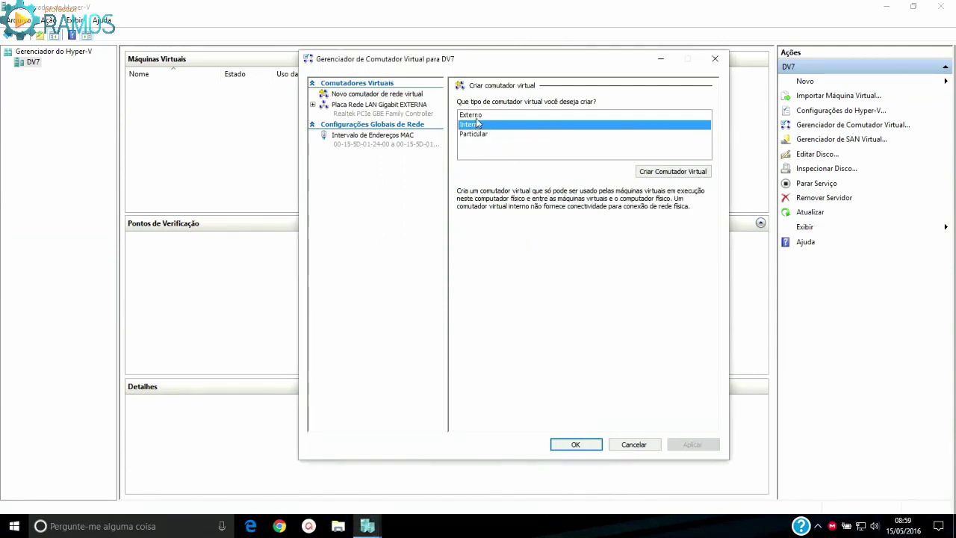
pyautogui.click(476, 117)
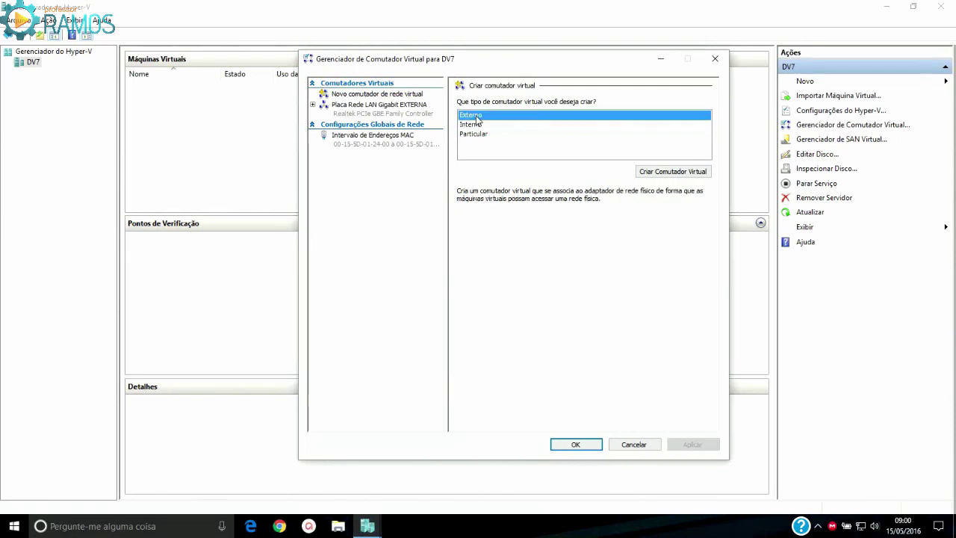
pyautogui.click(477, 134)
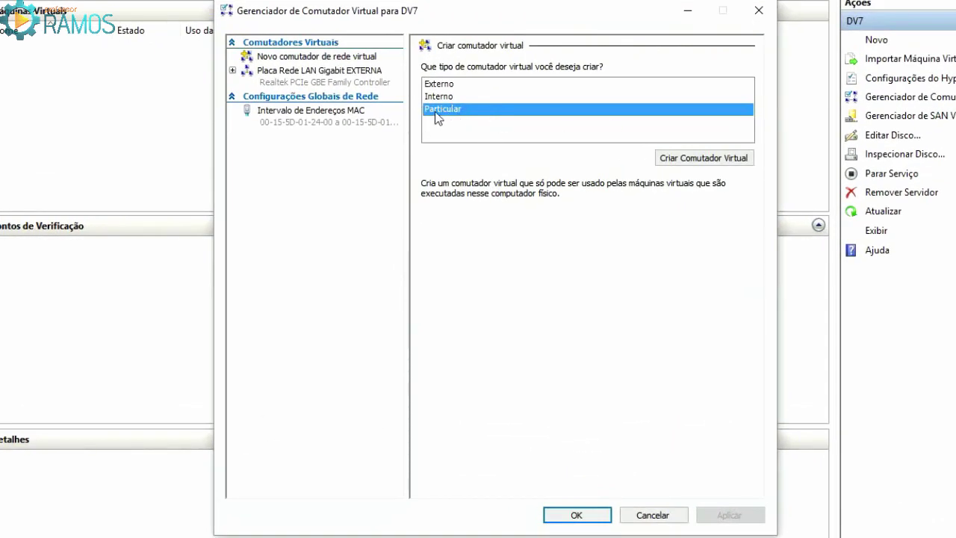
# Create the private switch named 'Rede Privada' plus the author's name and apply it
pyautogui.click(702, 160)
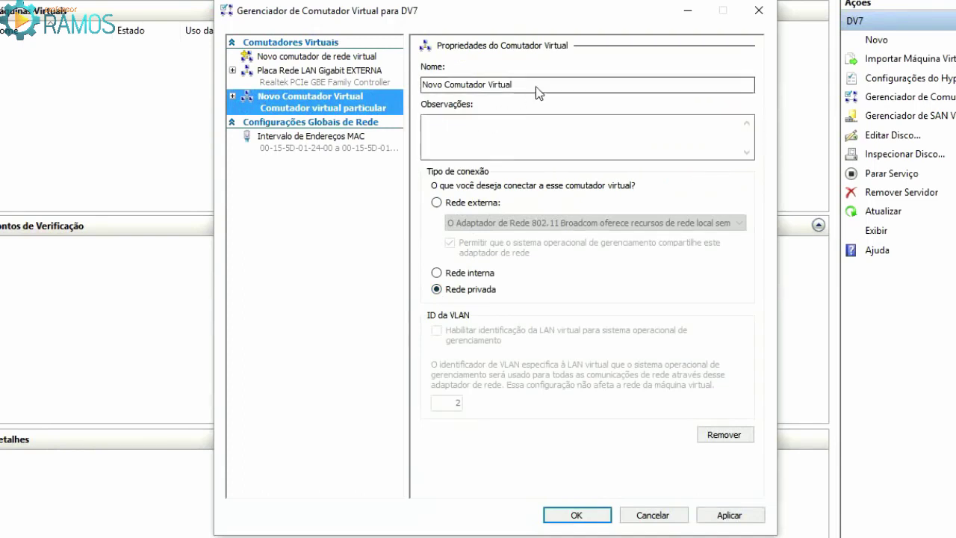
pyautogui.moveTo(538, 88); pyautogui.dragTo(424, 85)
pyautogui.write('Rede Privada PRO')
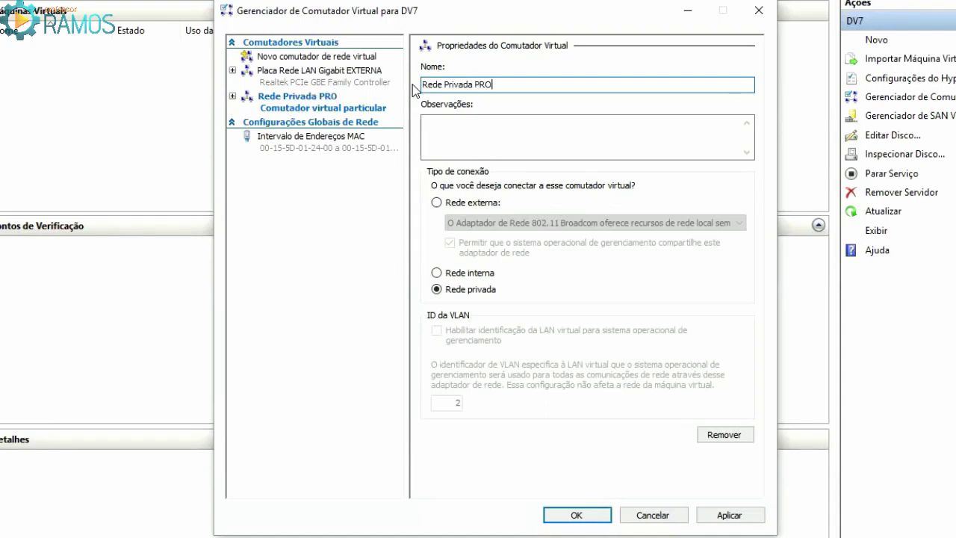
pyautogui.write('SORRAMOS')
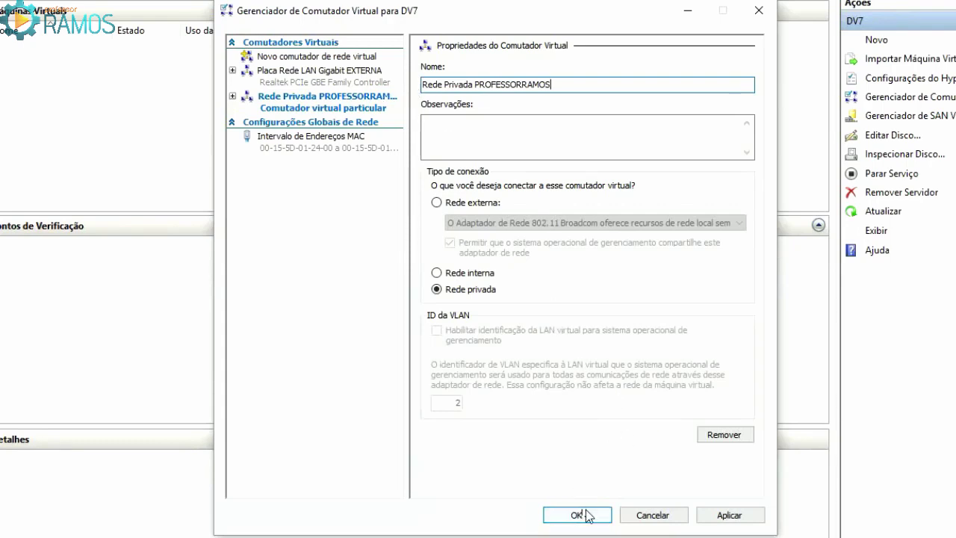
pyautogui.click(736, 518)
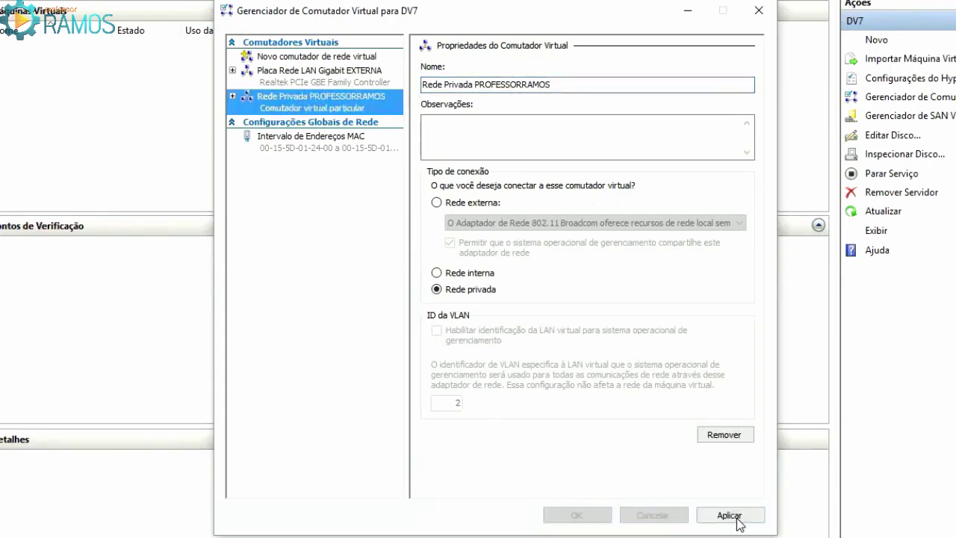
# Compare the external and private switch settings, then close the switch manager with OK
pyautogui.click(311, 80)
pyautogui.click(309, 102)
pyautogui.click(309, 79)
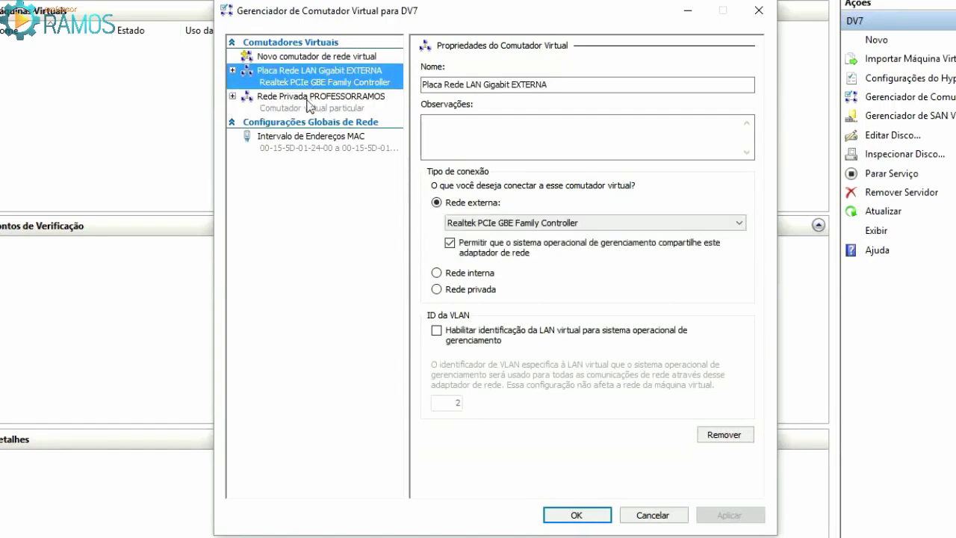
pyautogui.click(309, 103)
pyautogui.click(313, 75)
pyautogui.click(306, 103)
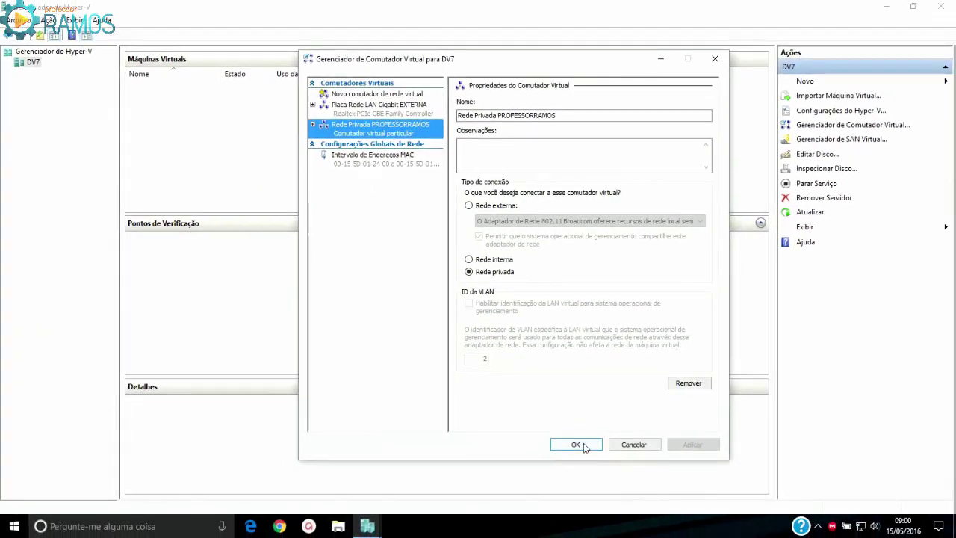
pyautogui.click(577, 444)
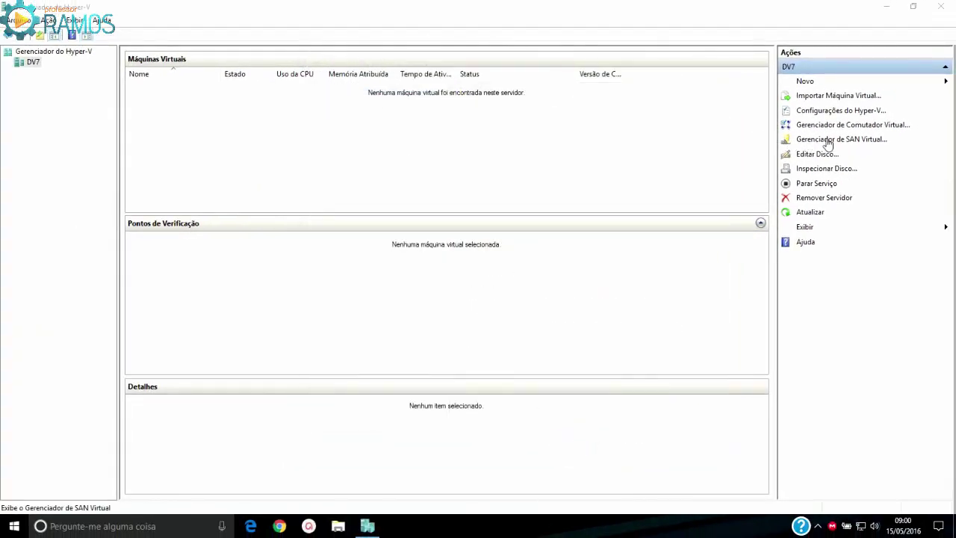
# Choose Novo > Máquina Virtual from the Actions pane
pyautogui.click(811, 84)
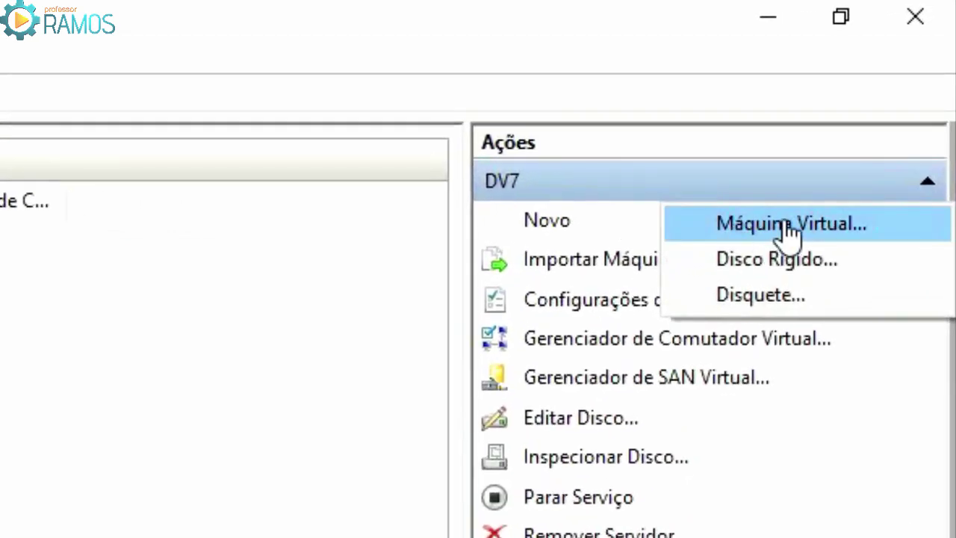
pyautogui.click(787, 226)
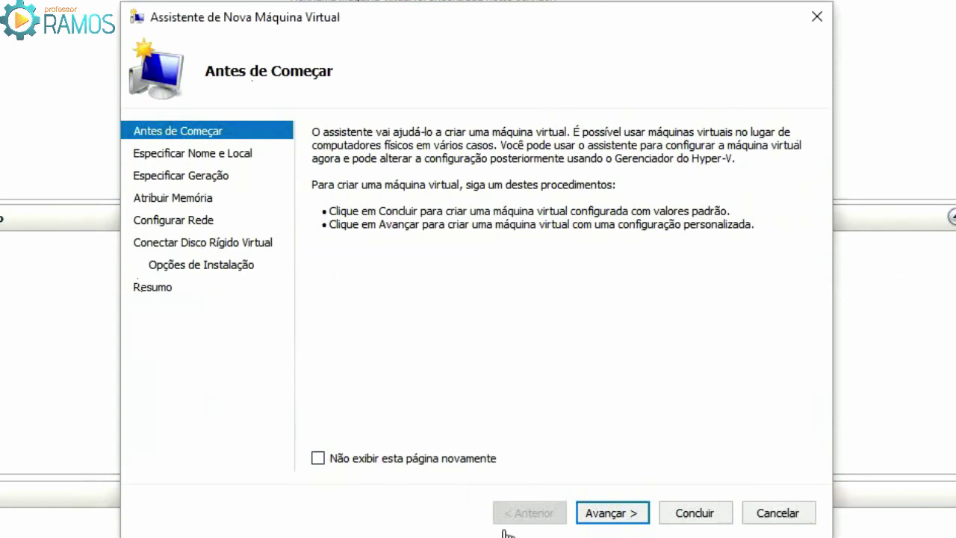
# Name the VM 'Windows 2012' plus the author's name and enable storing it in another location
pyautogui.click(610, 514)
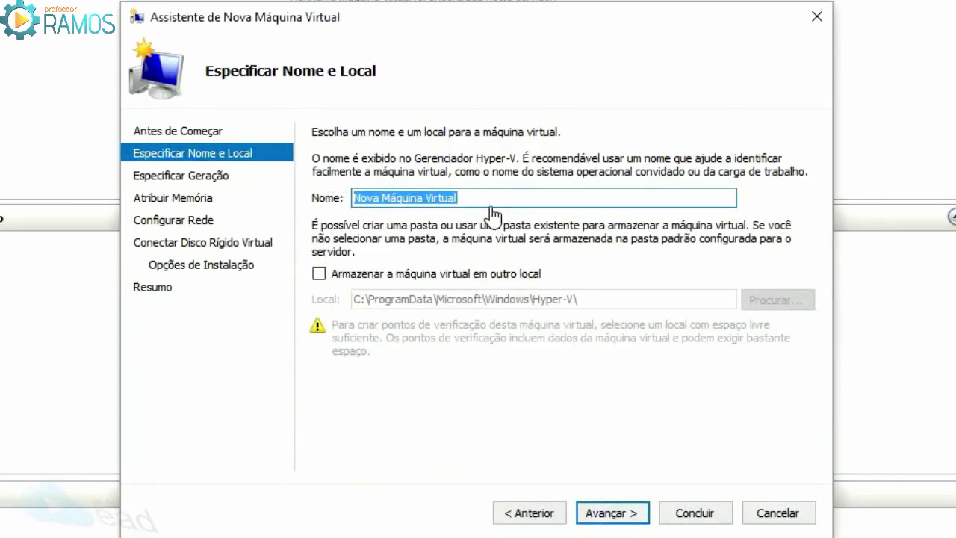
pyautogui.write('Windows 202')
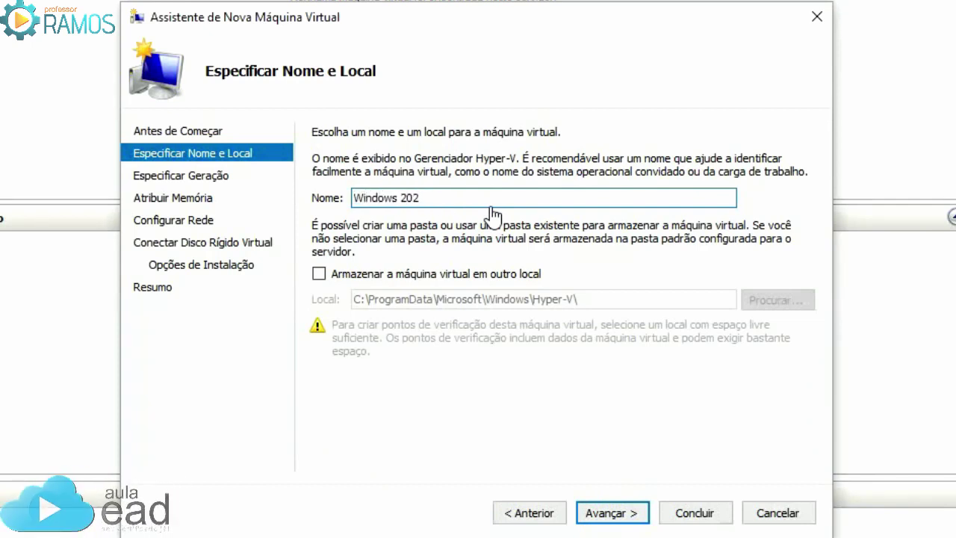
pyautogui.press('BackSpace')
pyautogui.write('12 PROFESSORRAMOS')
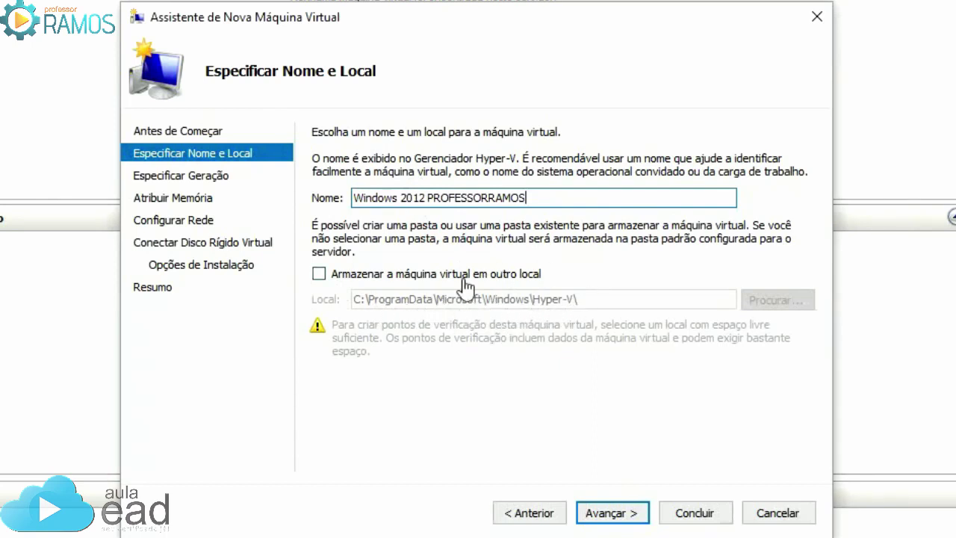
pyautogui.click(318, 274)
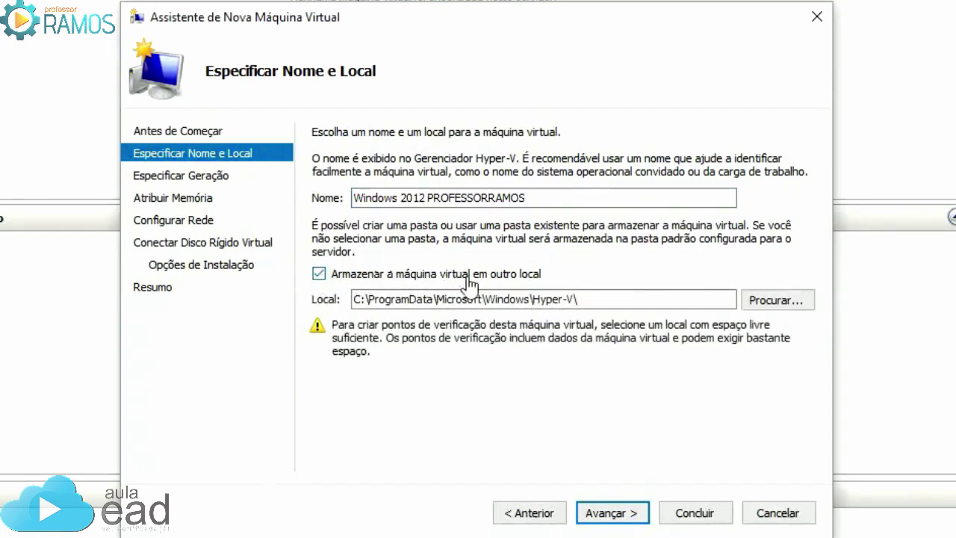
# Set the VM storage location to the E:\VM\ folder and advance to the generation page
pyautogui.click(769, 301)
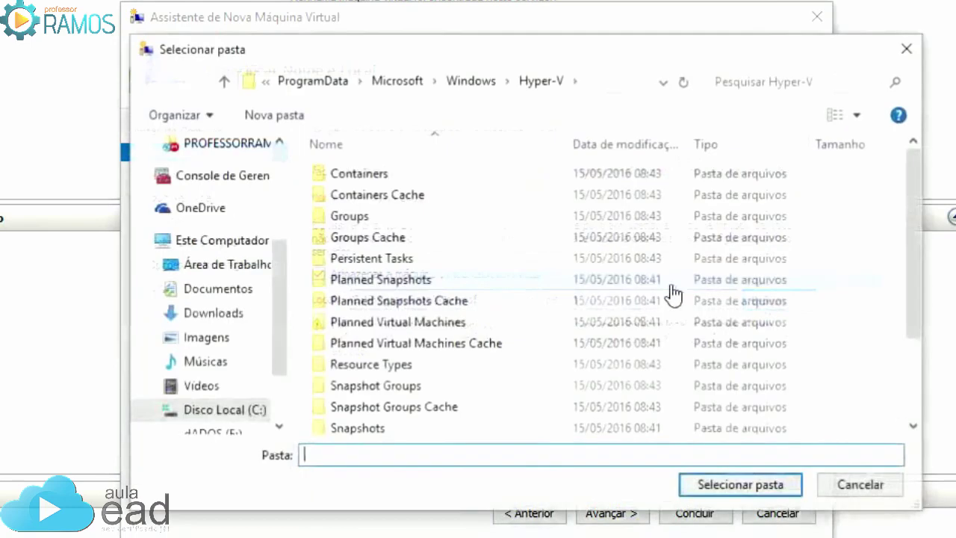
pyautogui.moveTo(282, 235); pyautogui.dragTo(249, 324)
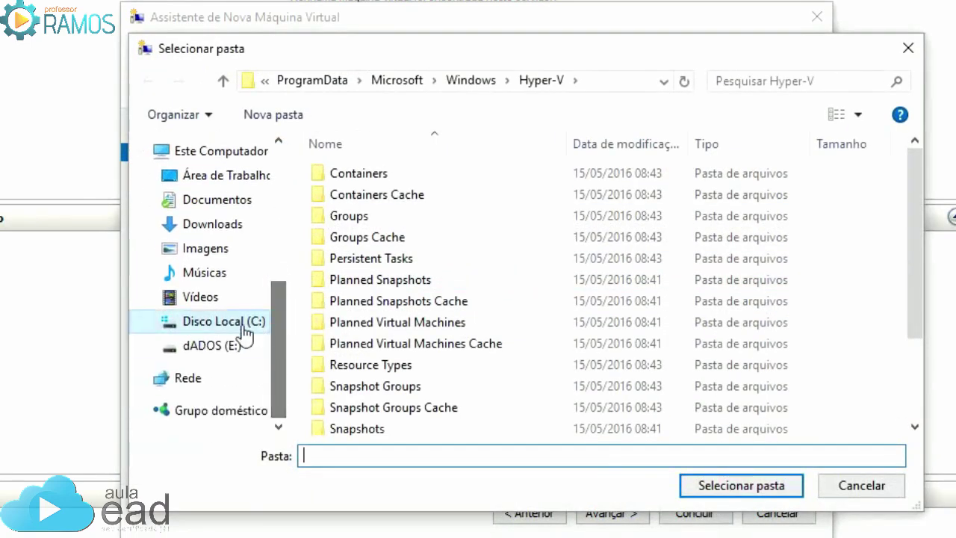
pyautogui.click(208, 345)
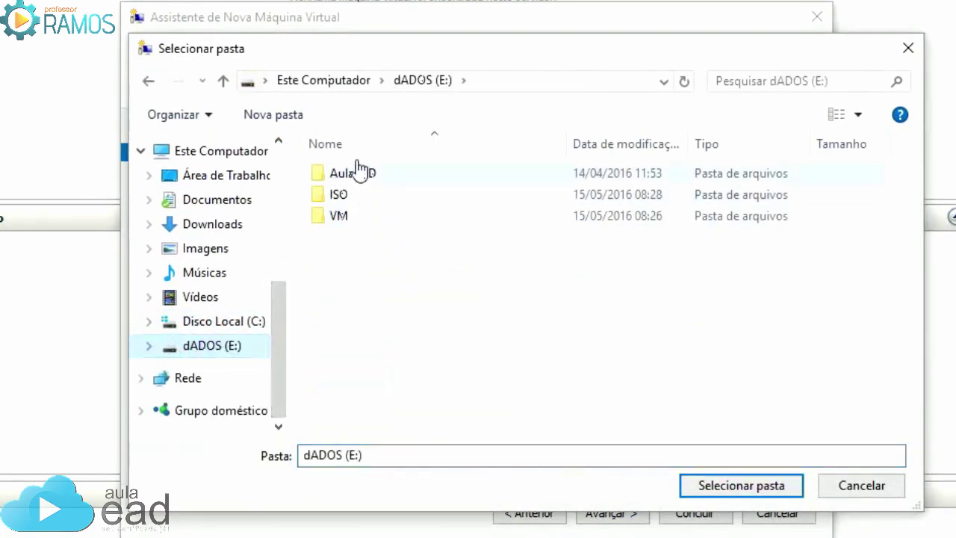
pyautogui.click(324, 222)
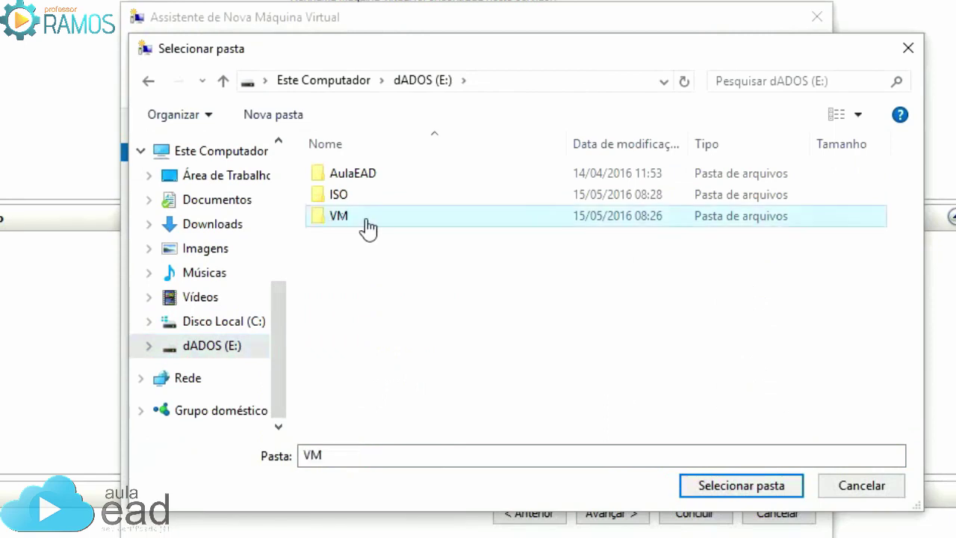
pyautogui.doubleClick(327, 222)
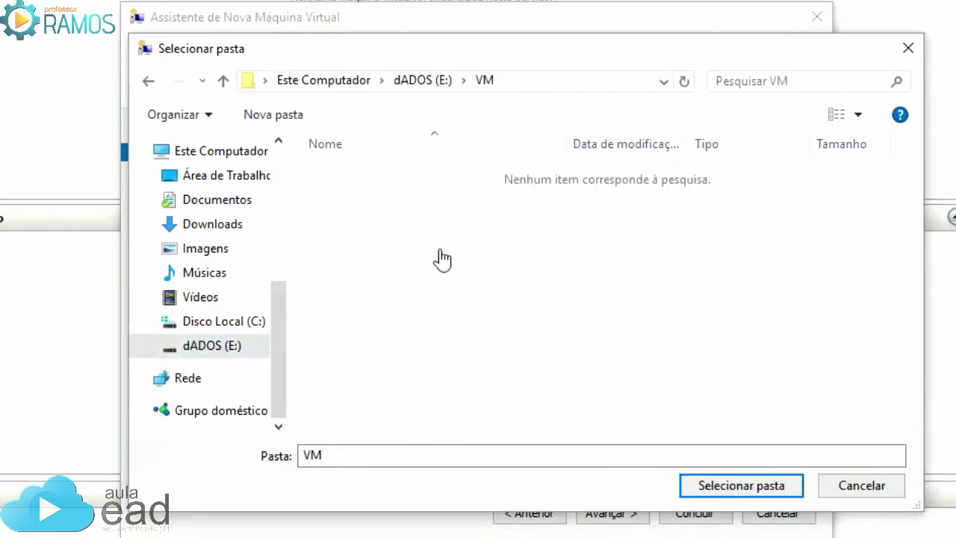
pyautogui.click(775, 488)
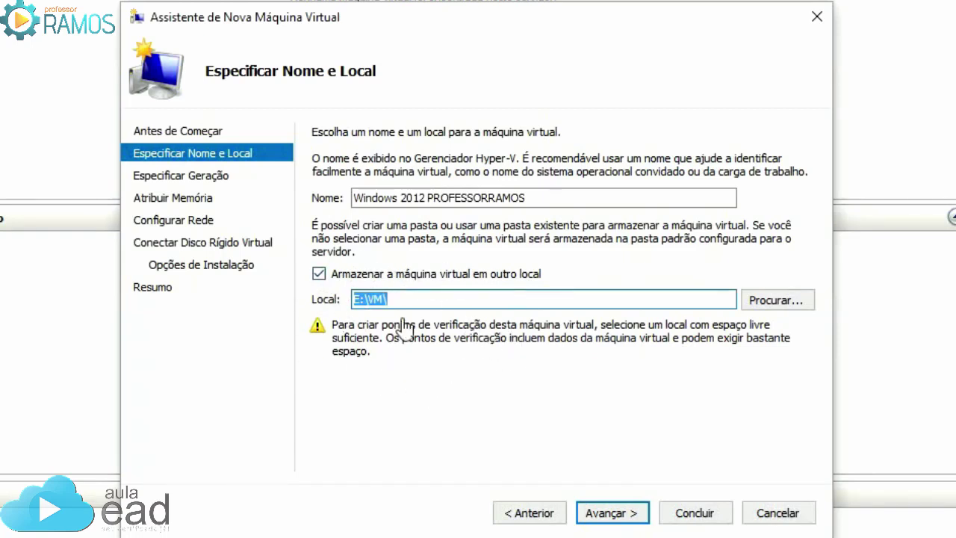
pyautogui.click(624, 519)
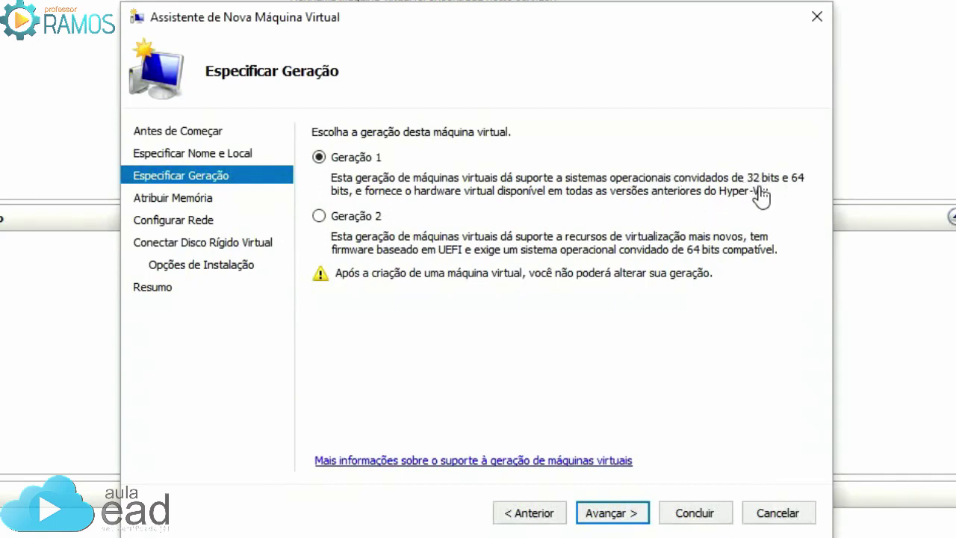
# Select Geração 2 for the new virtual machine and advance to Atribuir Memória
pyautogui.click(320, 218)
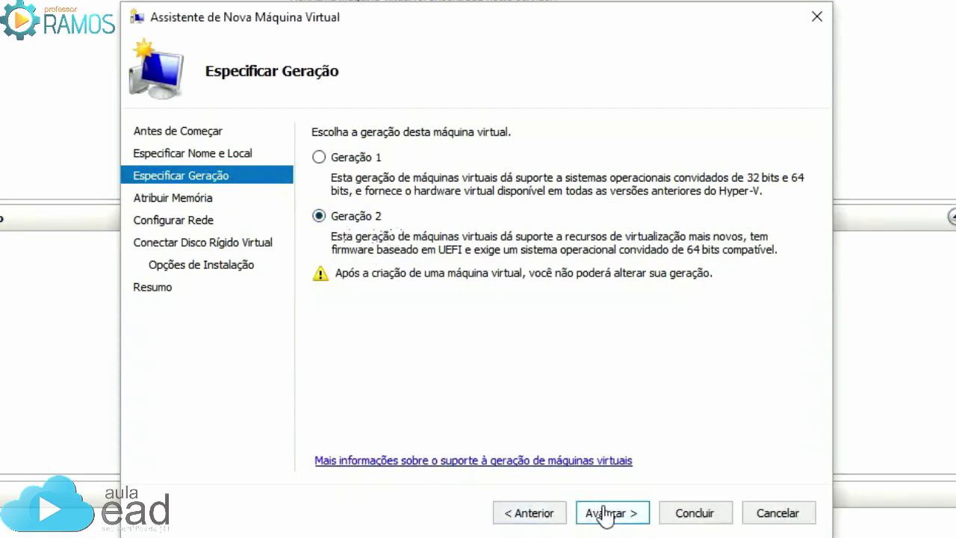
pyautogui.click(628, 513)
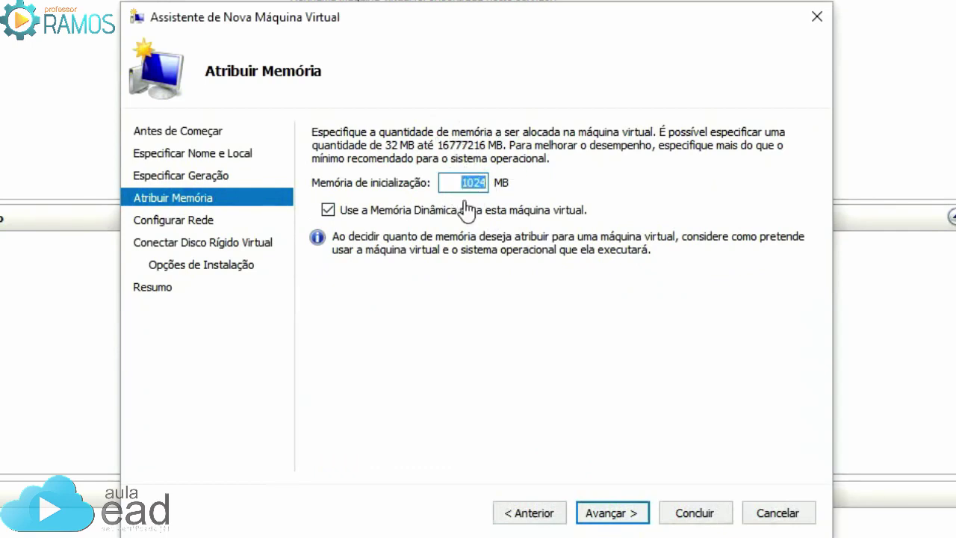
# Set startup memory to 2048 MB with Dynamic Memory kept on, then advance to Configurar Rede
pyautogui.write('2048')
pyautogui.click(328, 212)
pyautogui.doubleClick(478, 183)
pyautogui.click(328, 209)
pyautogui.click(328, 210)
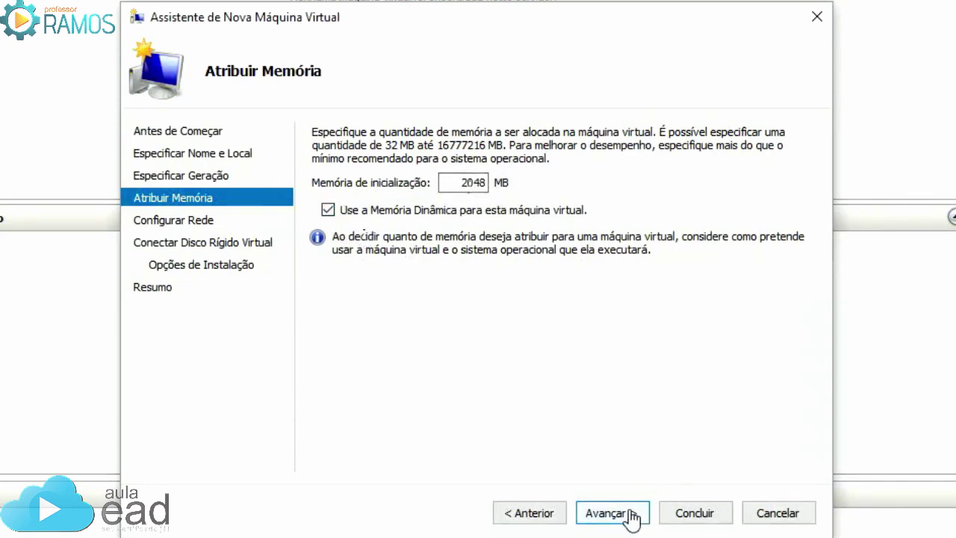
pyautogui.click(607, 513)
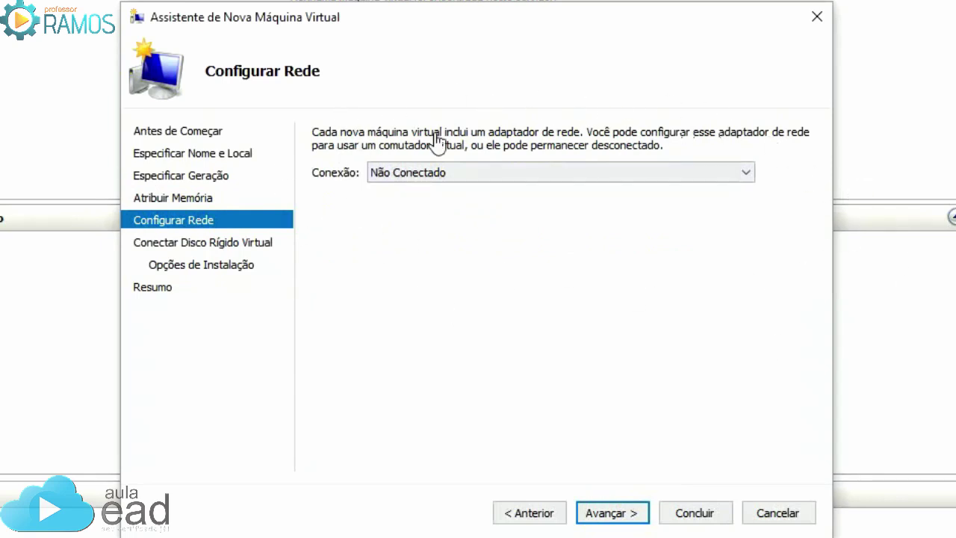
# Connect the network adapter to the Rede Privada switch and advance to the disk page
pyautogui.click(745, 177)
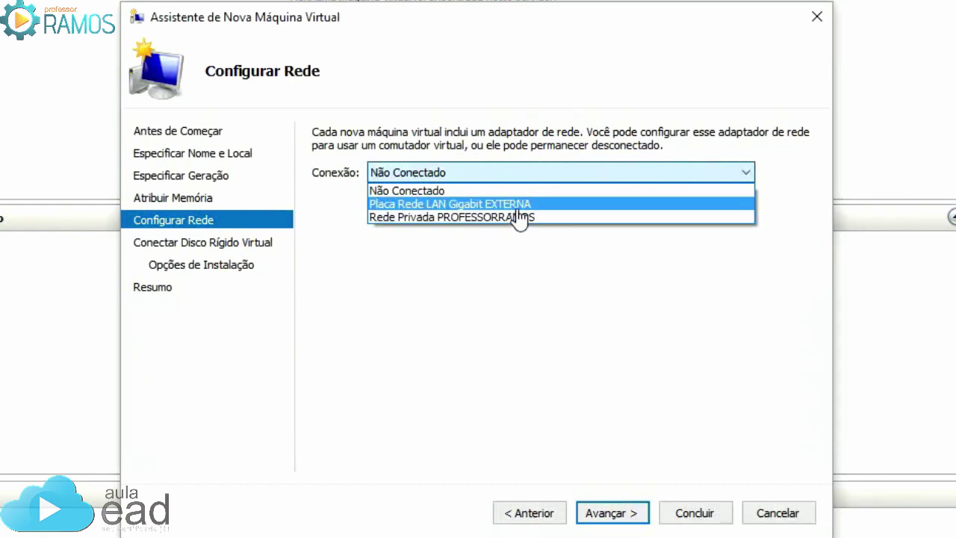
pyautogui.click(429, 217)
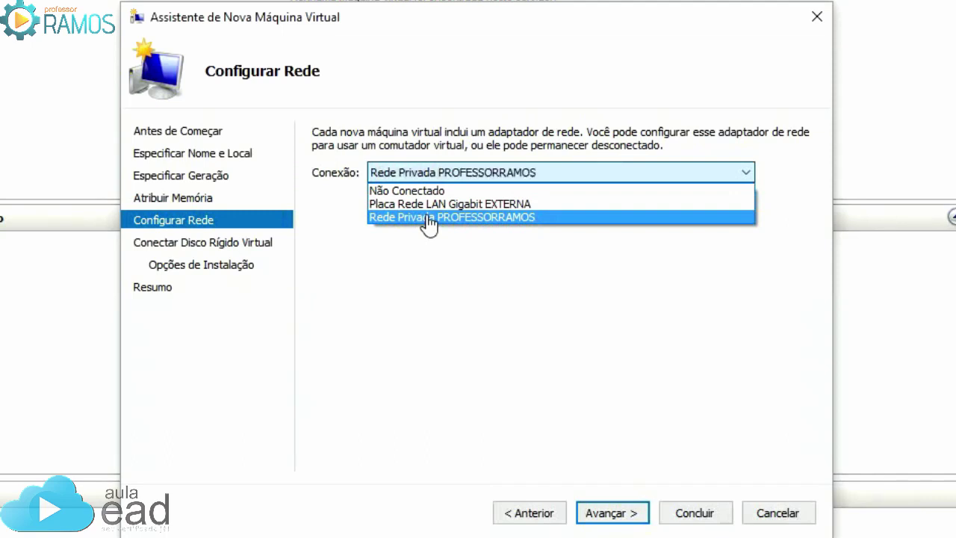
pyautogui.click(629, 514)
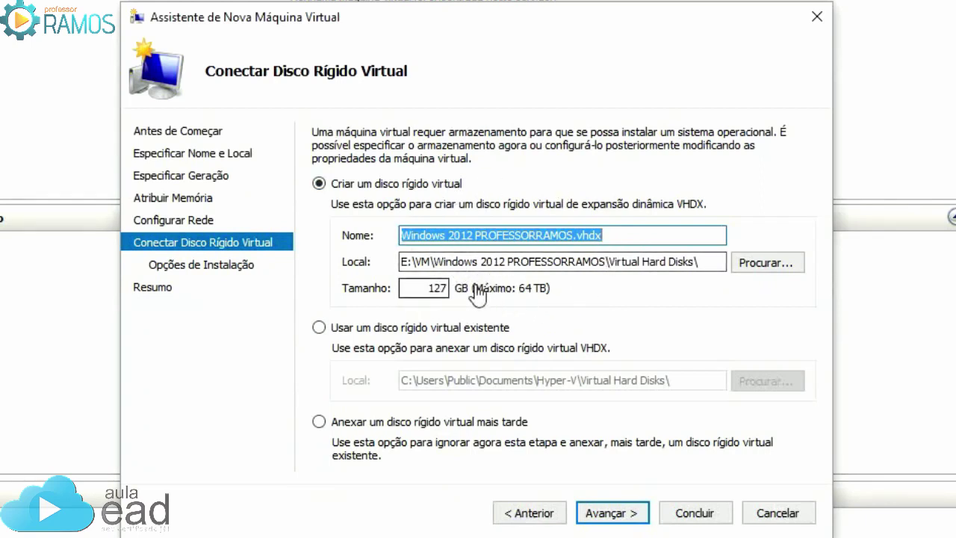
# Make the virtual disk 20 GB and choose to install the operating system later
pyautogui.doubleClick(434, 291)
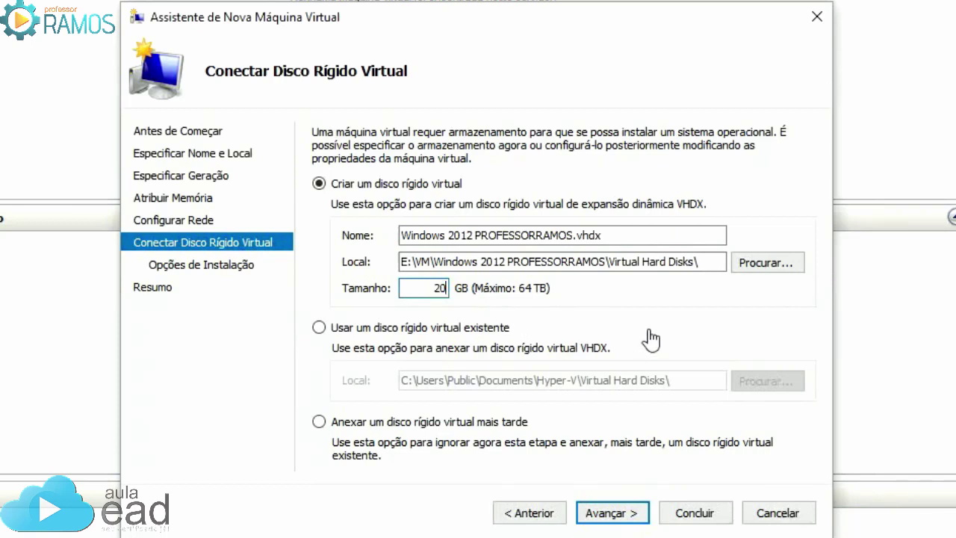
pyautogui.click(622, 516)
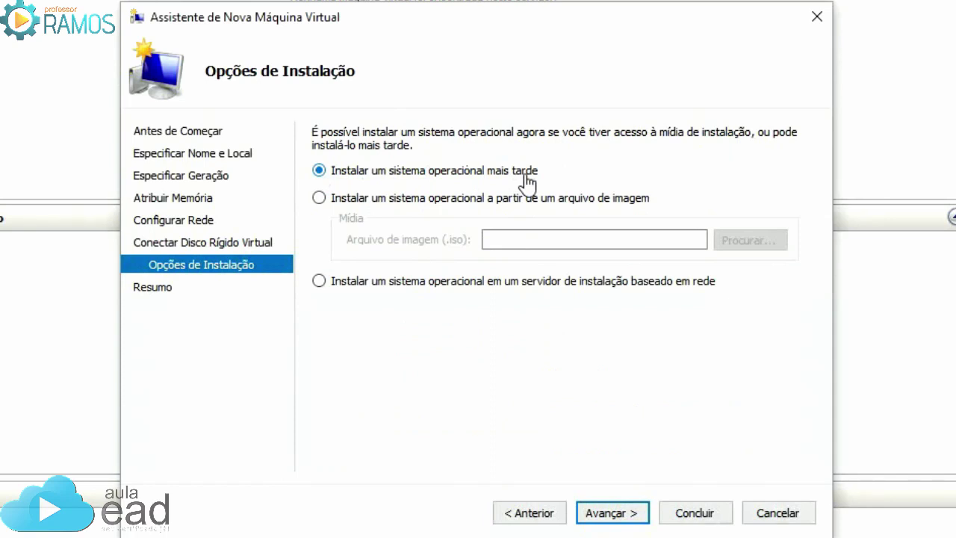
pyautogui.click(346, 200)
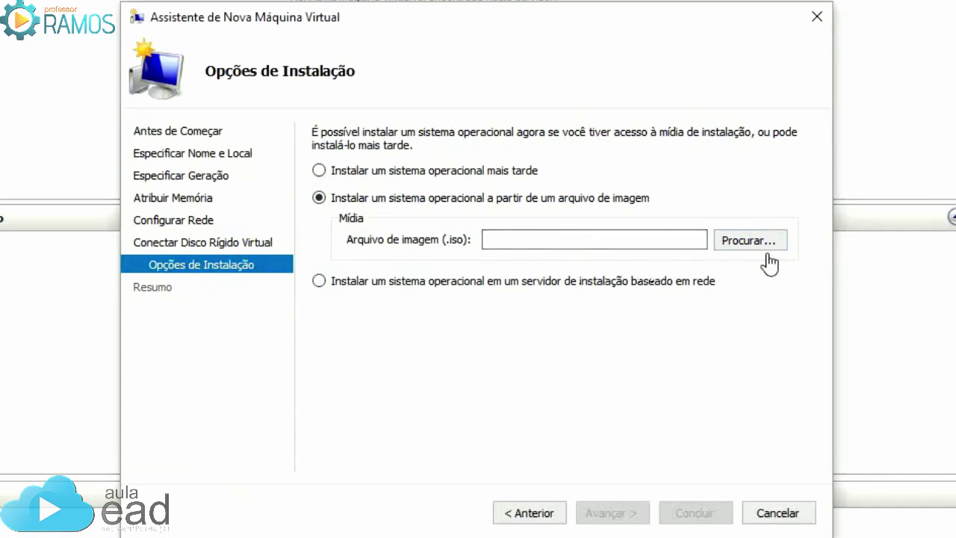
pyautogui.click(340, 172)
pyautogui.click(628, 513)
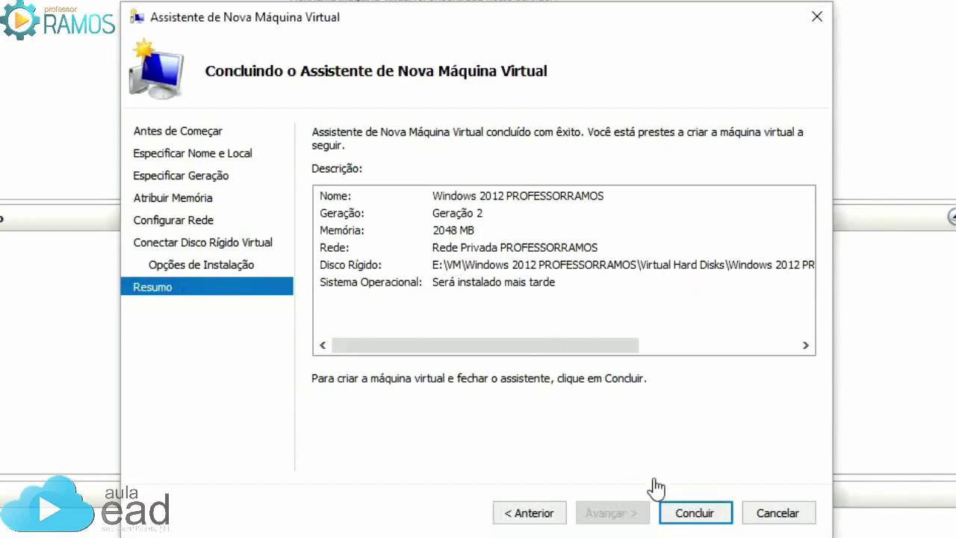
# Create the 'Windows 2012 PROFESSORRAMOS' VM and open its Configurações
pyautogui.click(695, 514)
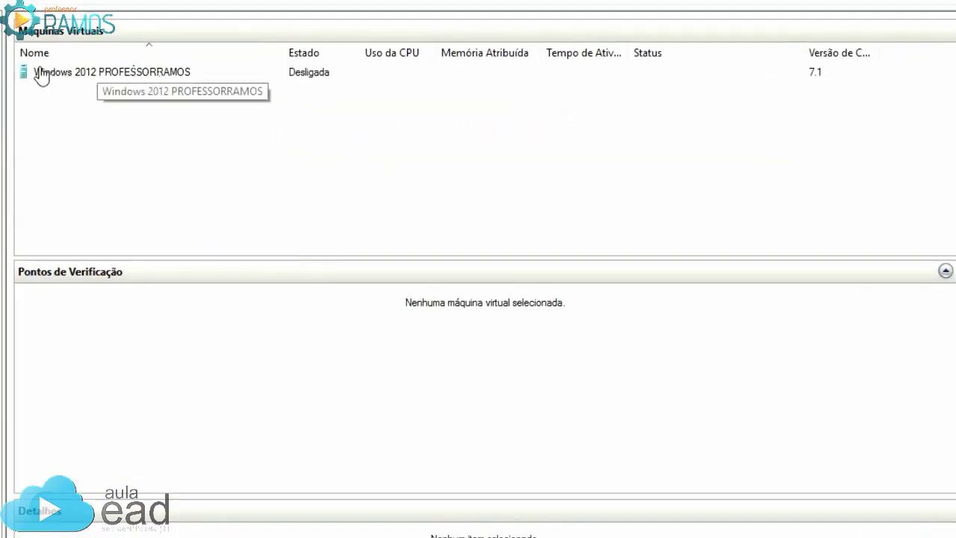
pyautogui.rightClick(37, 72)
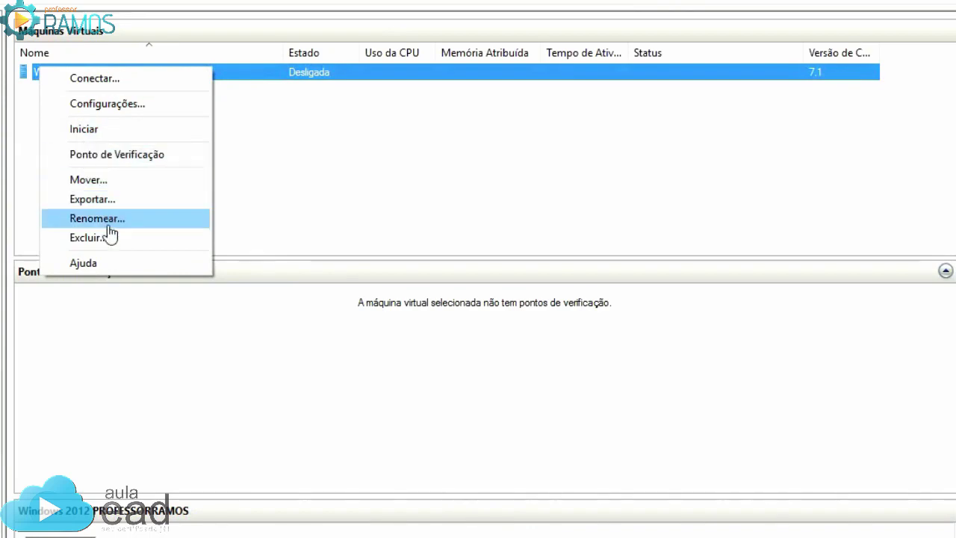
pyautogui.click(104, 104)
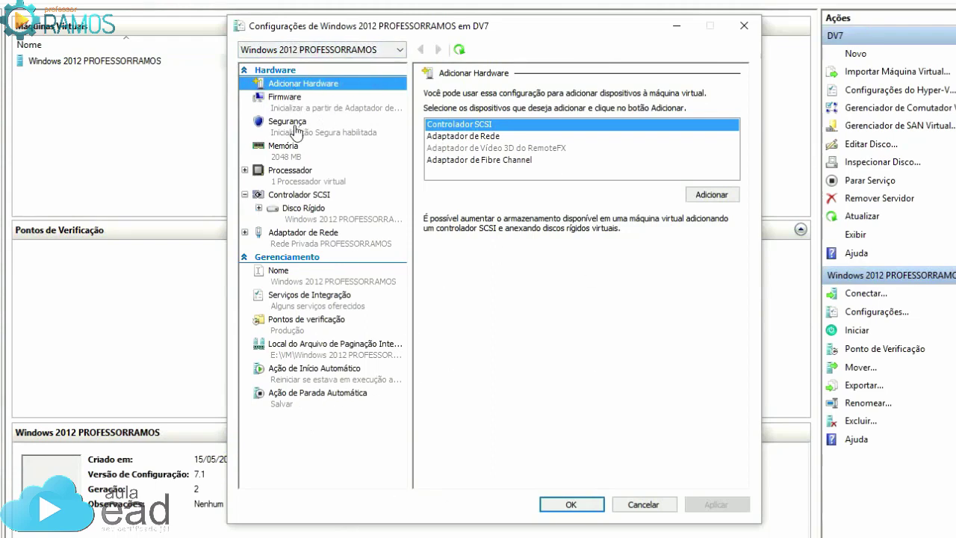
# Set 2 virtual processors and review memory, hard disk and network adapter, then save with OK
pyautogui.click(297, 155)
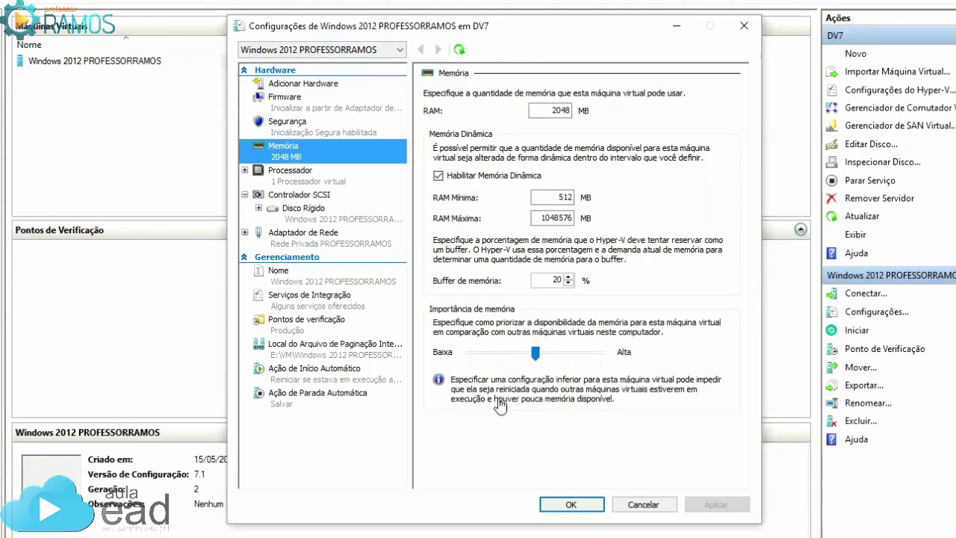
pyautogui.click(300, 173)
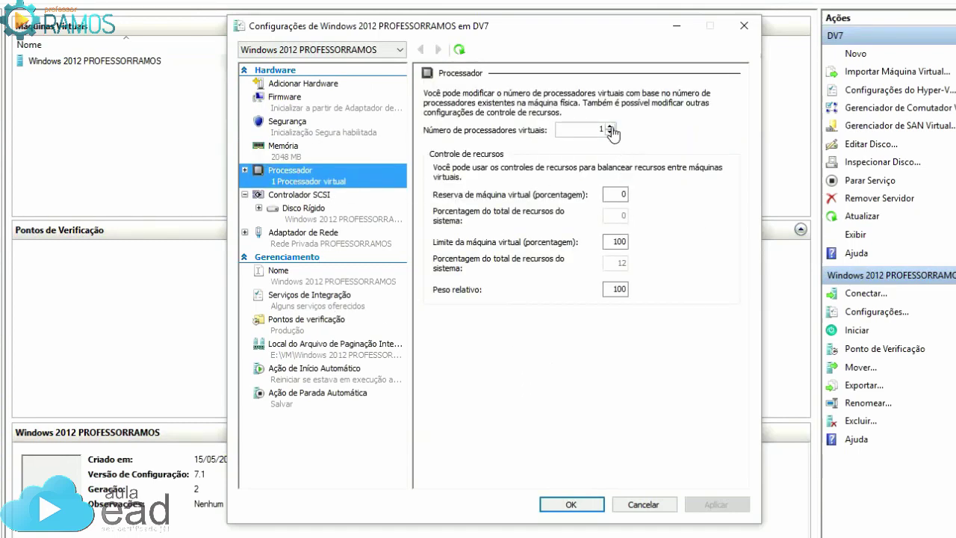
pyautogui.click(610, 126)
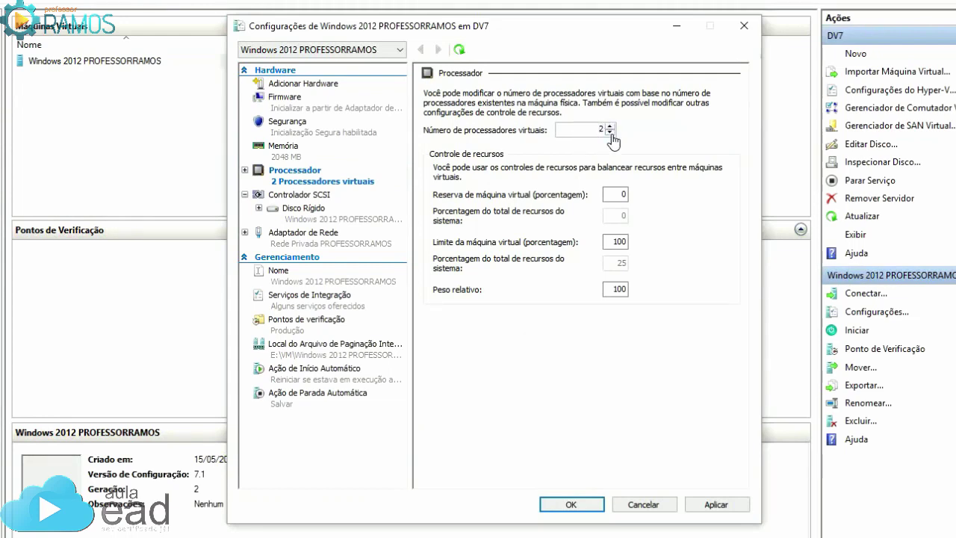
pyautogui.click(317, 211)
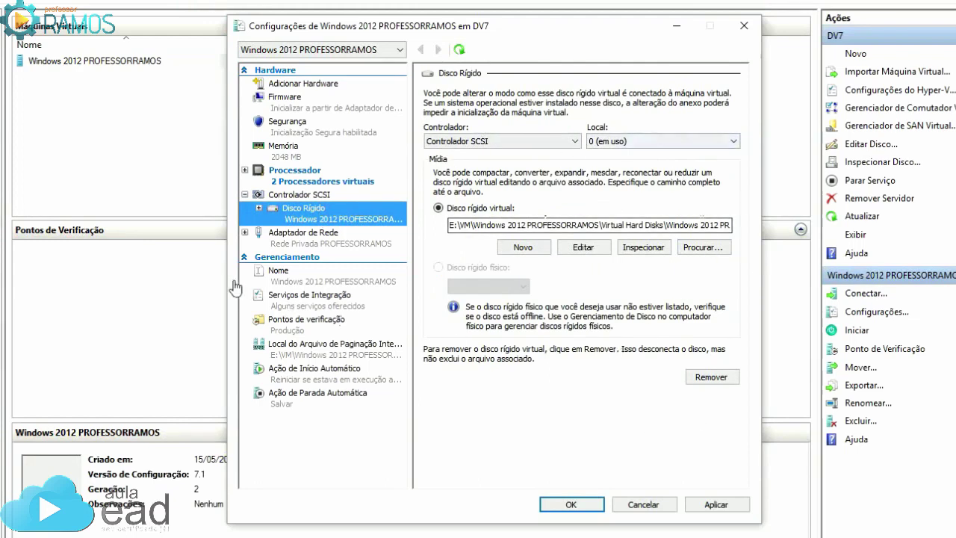
pyautogui.click(288, 237)
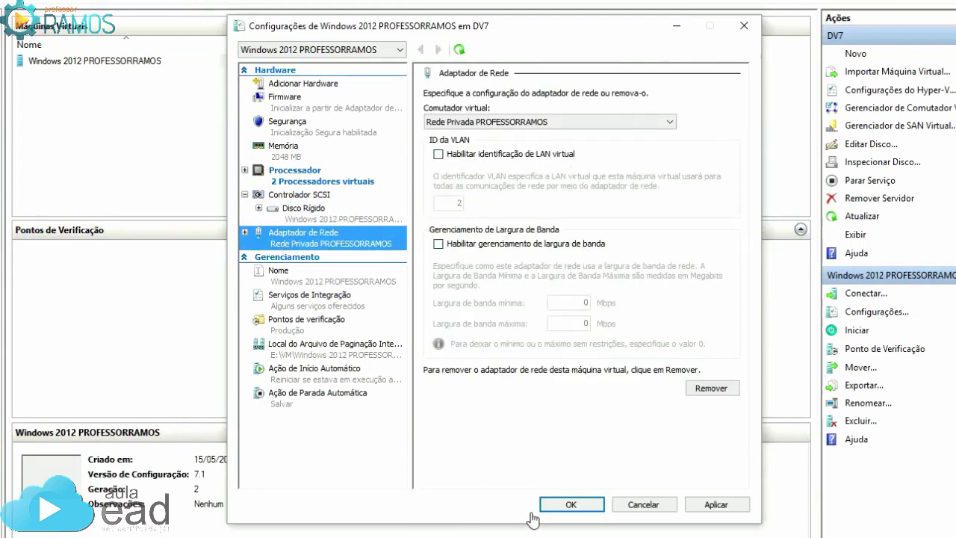
pyautogui.click(571, 505)
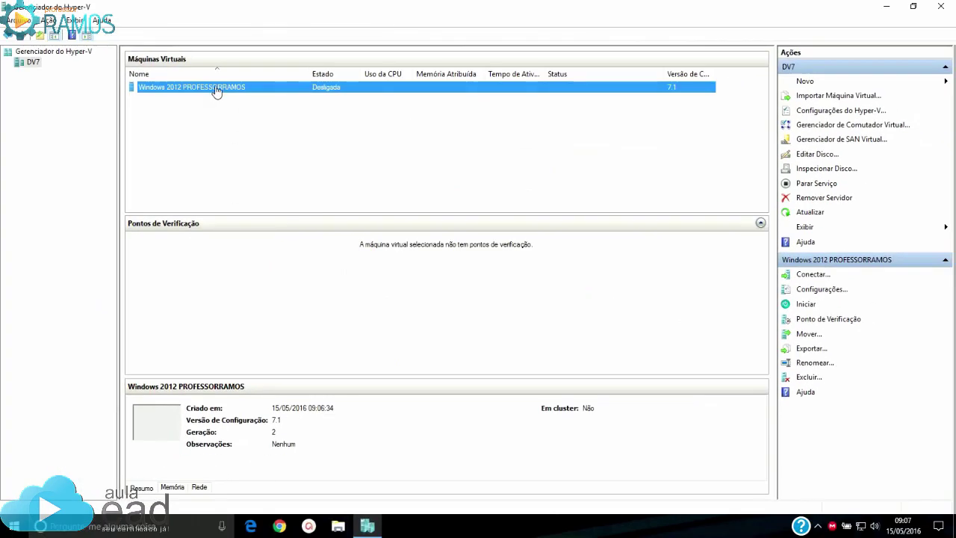
# Open a connection window to the virtual machine, leaving its name unchanged
pyautogui.click(216, 91)
pyautogui.click(133, 92)
pyautogui.doubleClick(133, 91)
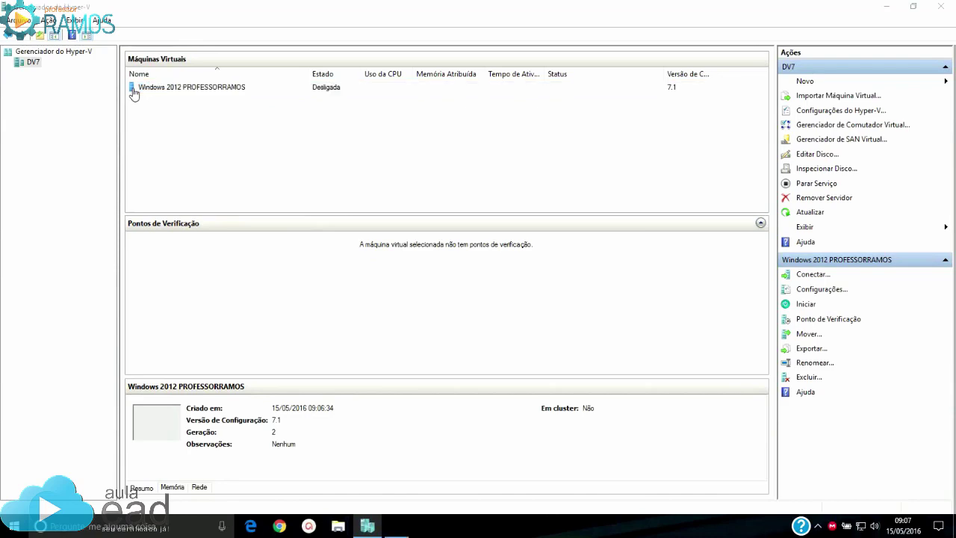
# Move the connection window toward the screen centre and minimize Hyper-V Manager
pyautogui.moveTo(252, 75); pyautogui.dragTo(483, 122)
pyautogui.click(884, 13)
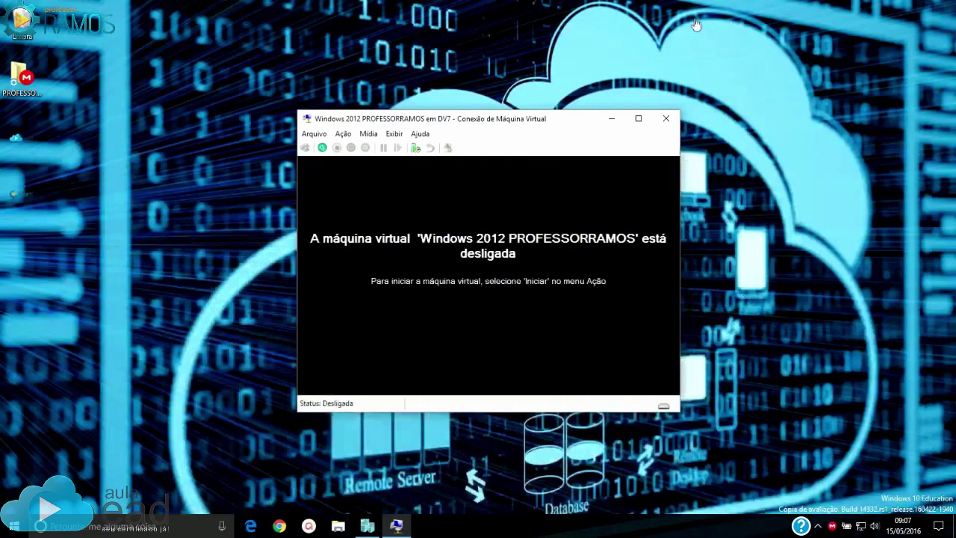
pyautogui.moveTo(418, 126); pyautogui.dragTo(373, 96)
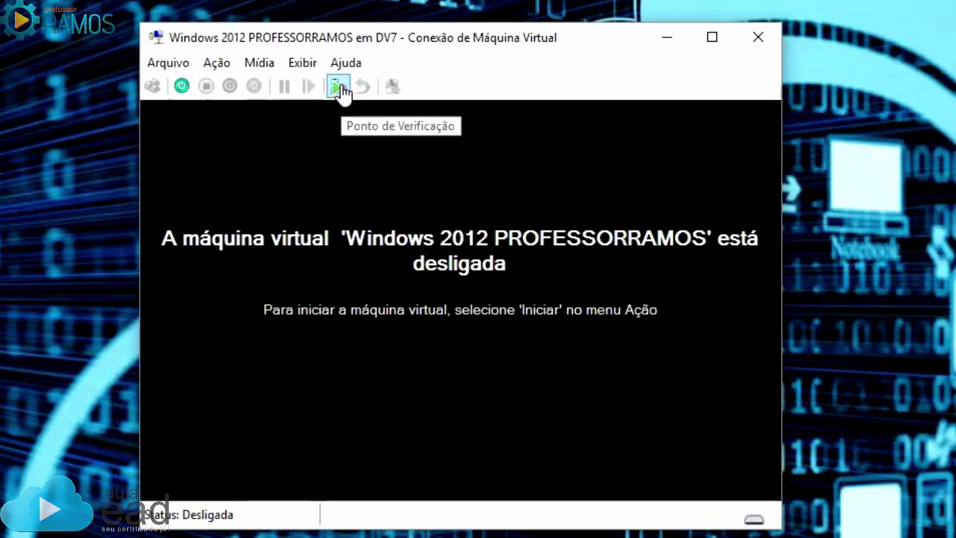
# Take a checkpoint and look over the VM's settings and media options
pyautogui.click(338, 87)
pyautogui.click(173, 64)
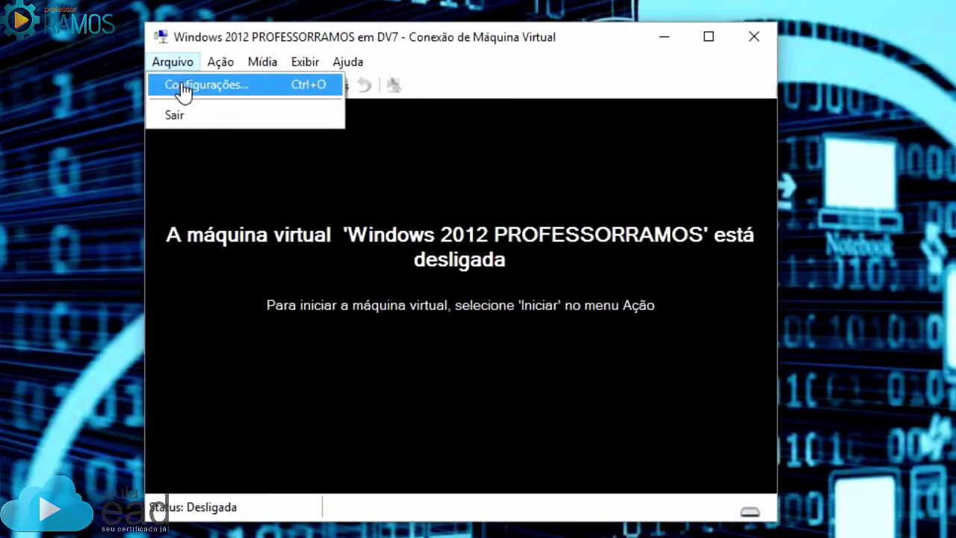
pyautogui.click(183, 88)
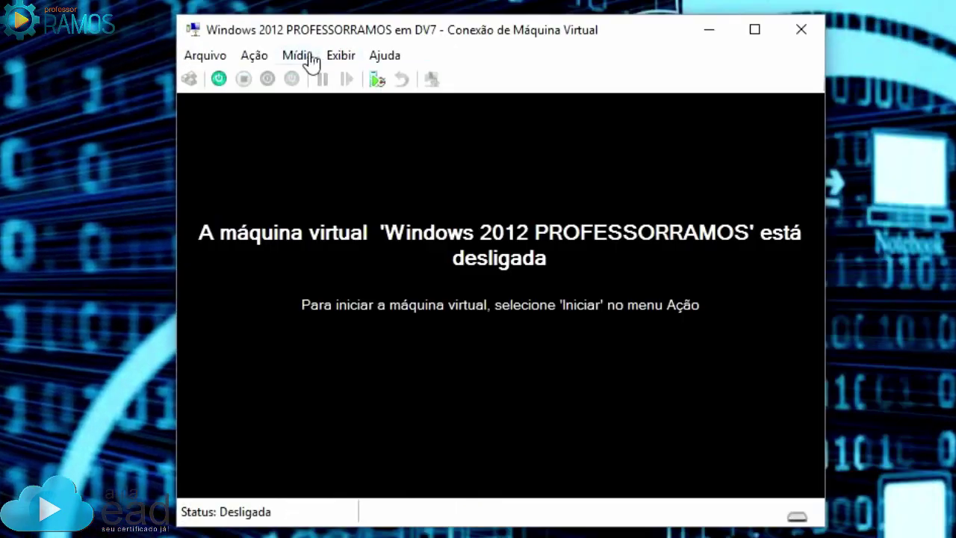
pyautogui.click(309, 59)
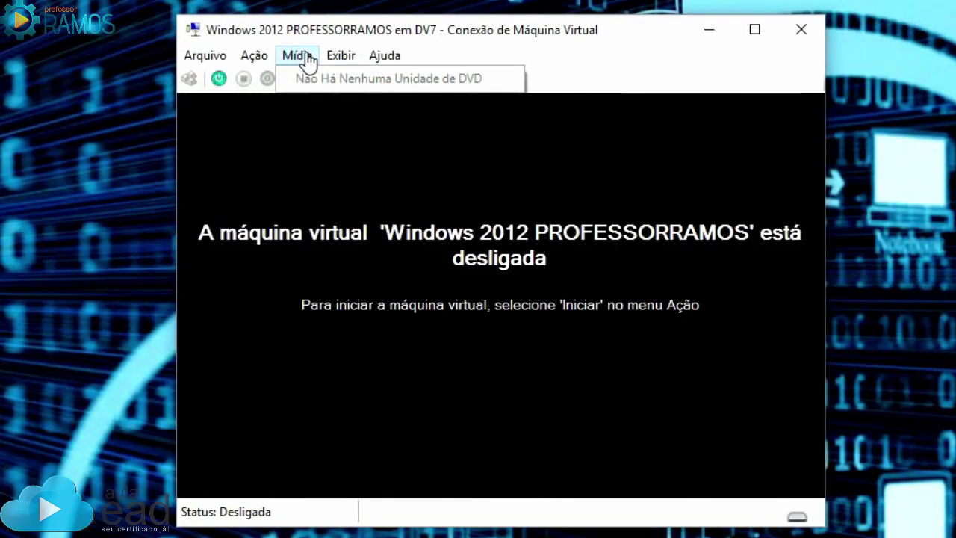
pyautogui.click(220, 81)
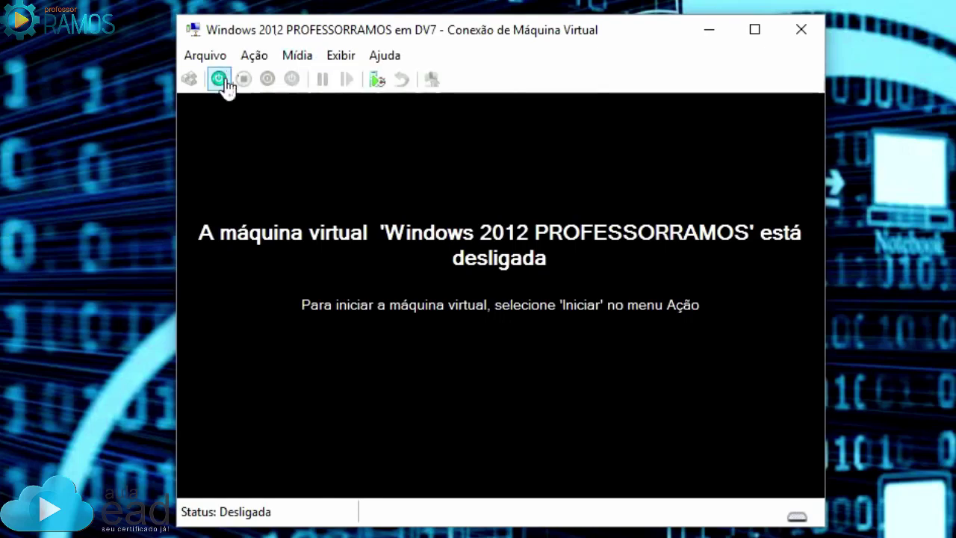
# Start the virtual machine and centre its connection window on screen
pyautogui.click(220, 81)
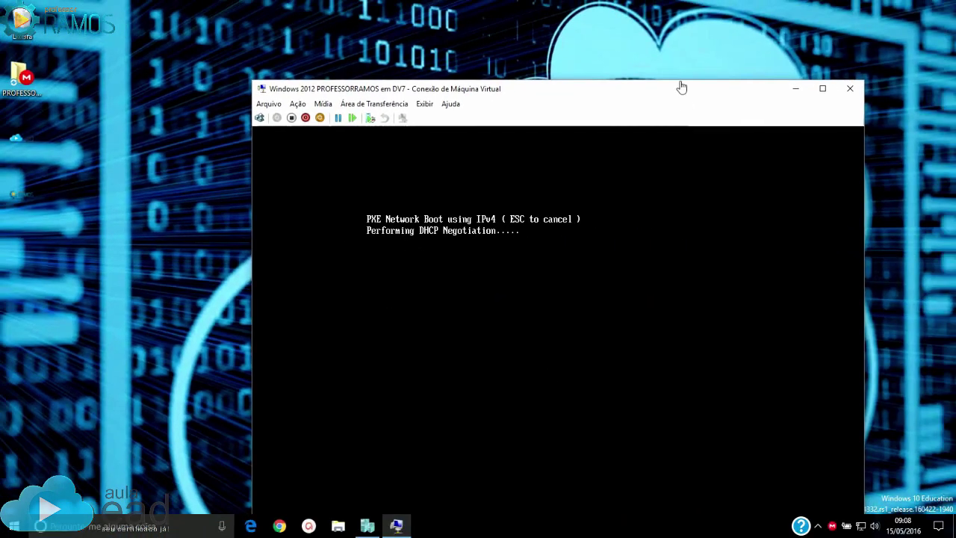
pyautogui.moveTo(567, 90); pyautogui.dragTo(497, 2)
pyautogui.moveTo(306, 6); pyautogui.dragTo(445, 17)
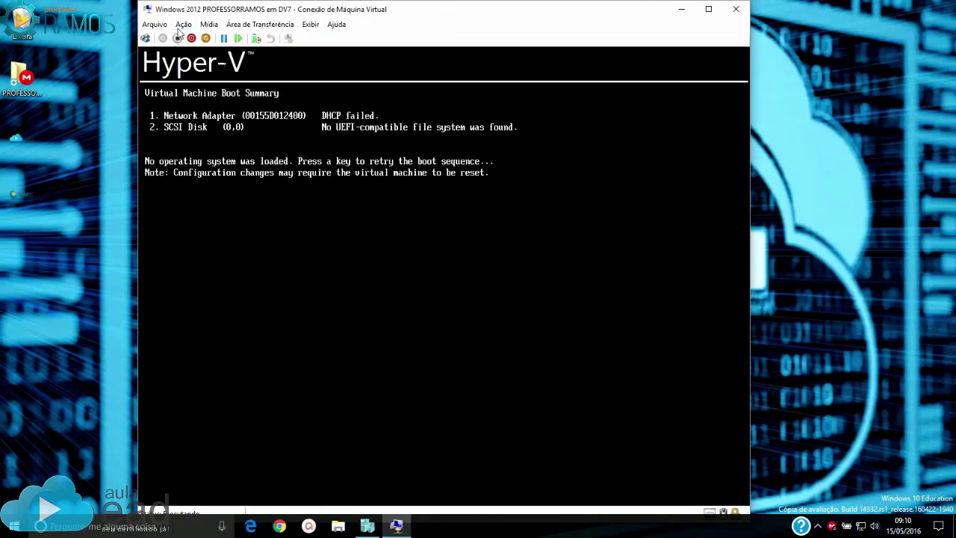
# Add a Unidade de DVD to the Controlador SCSI and apply the change
pyautogui.click(154, 27)
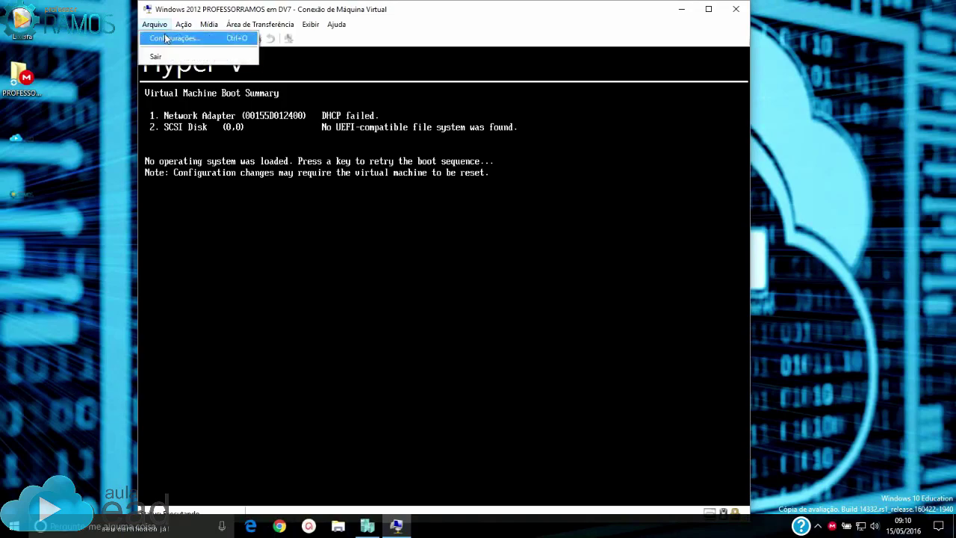
pyautogui.click(168, 38)
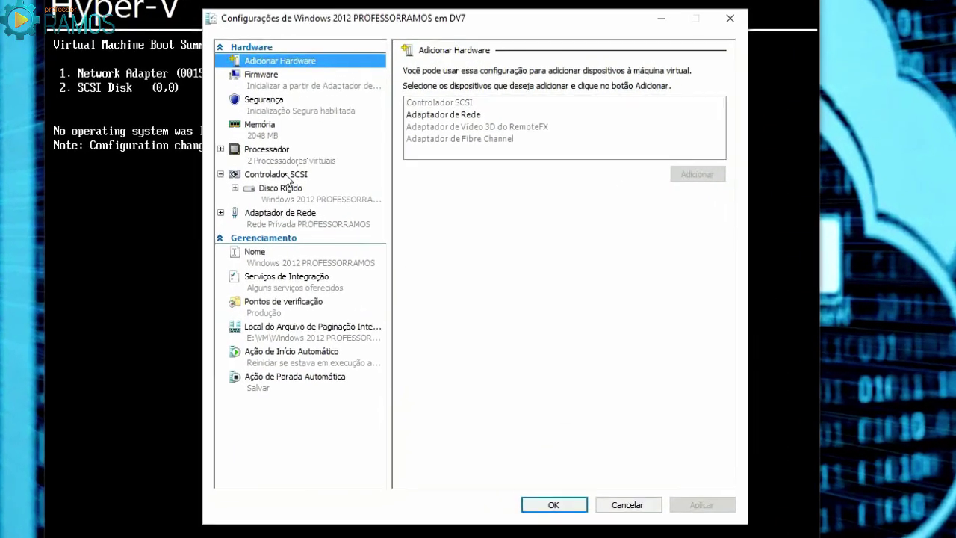
pyautogui.click(320, 195)
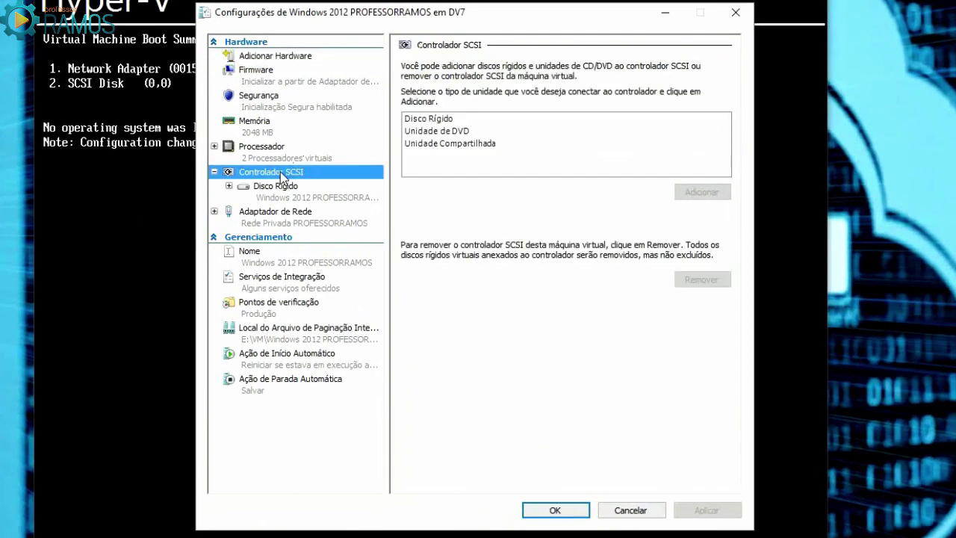
pyautogui.click(449, 133)
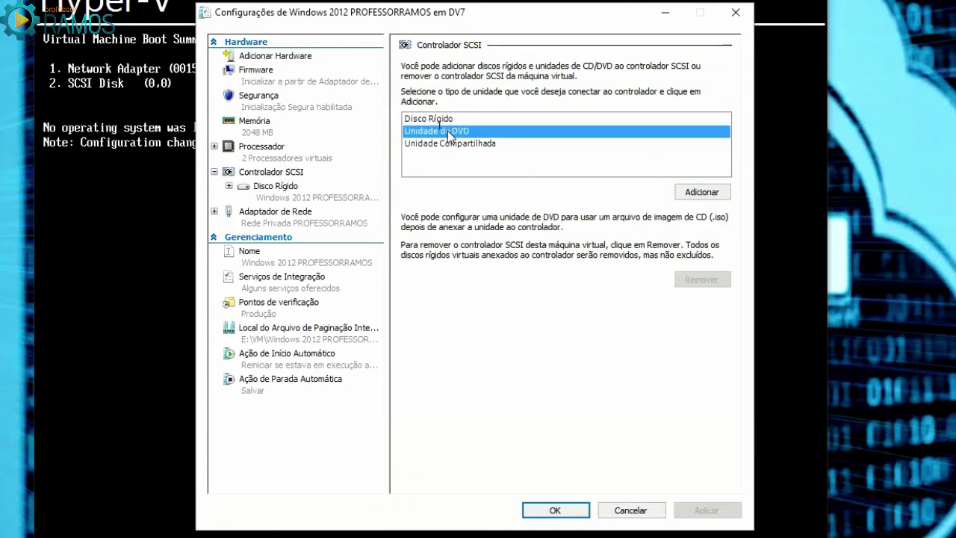
pyautogui.click(700, 194)
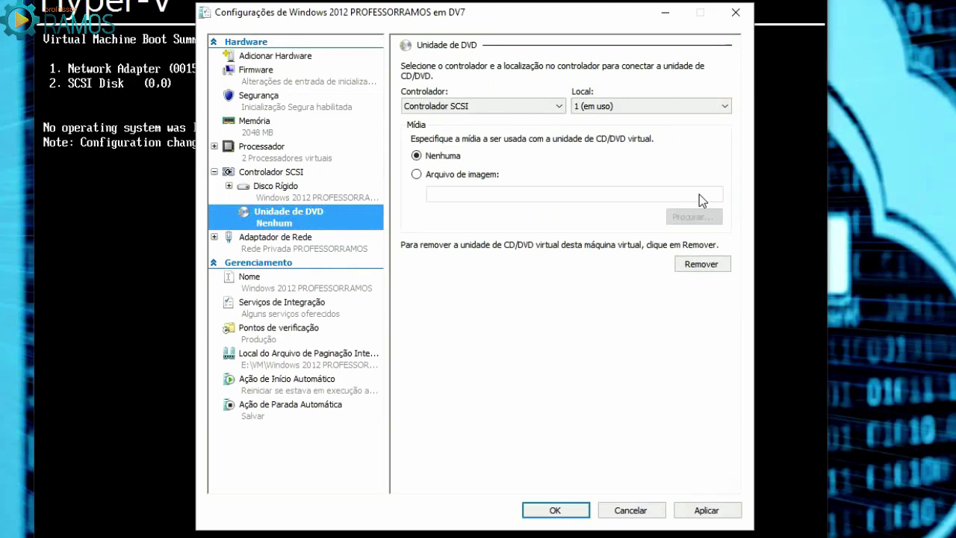
pyautogui.click(707, 511)
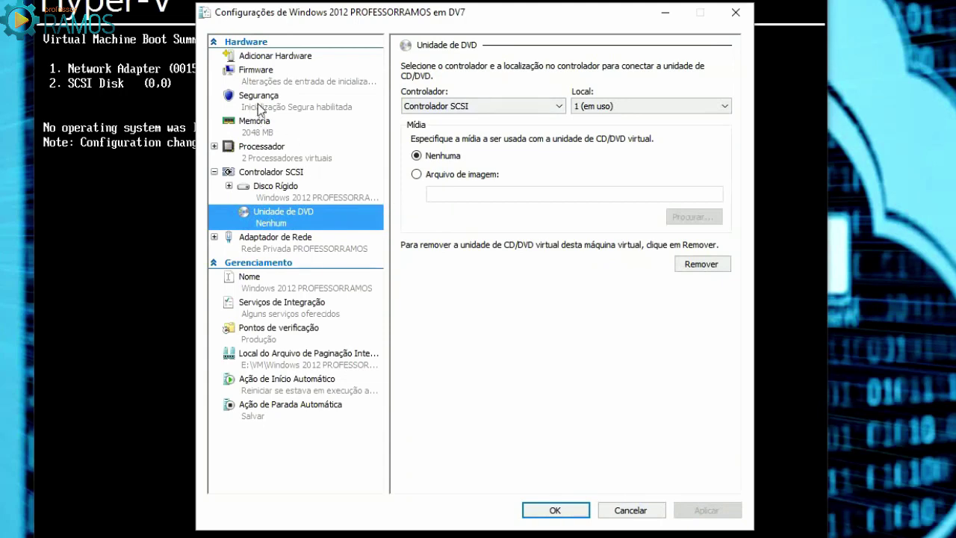
pyautogui.click(264, 75)
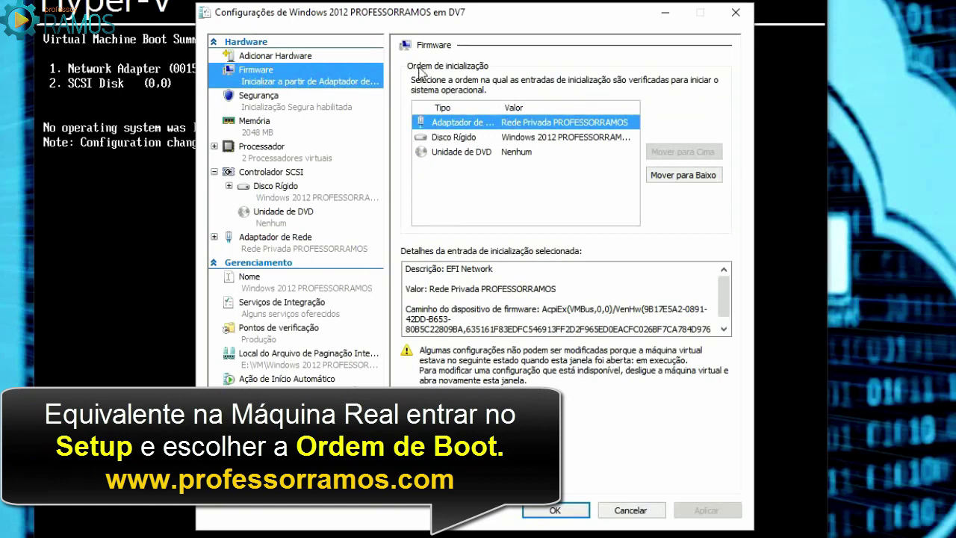
# Move Unidade de DVD to the top of the firmware boot order and save
pyautogui.click(473, 153)
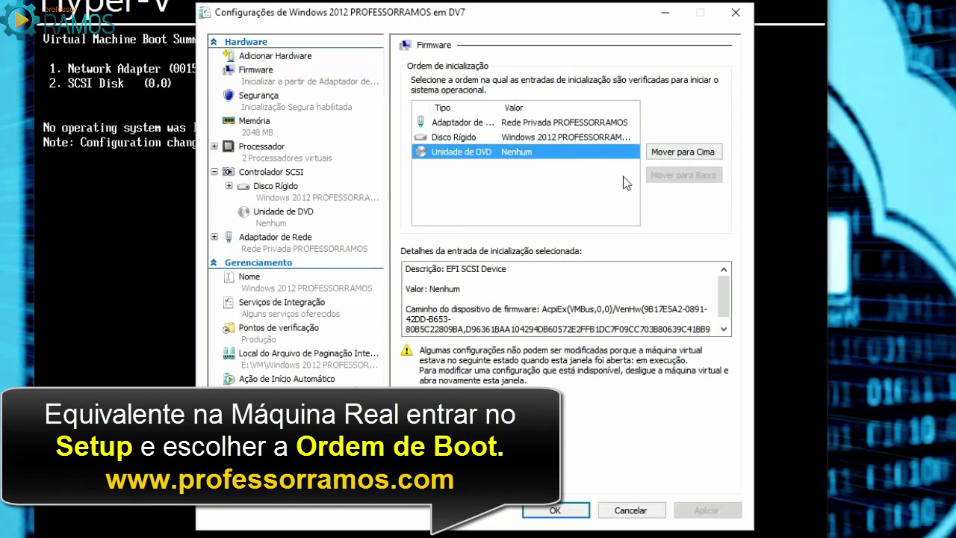
pyautogui.click(671, 153)
pyautogui.click(669, 154)
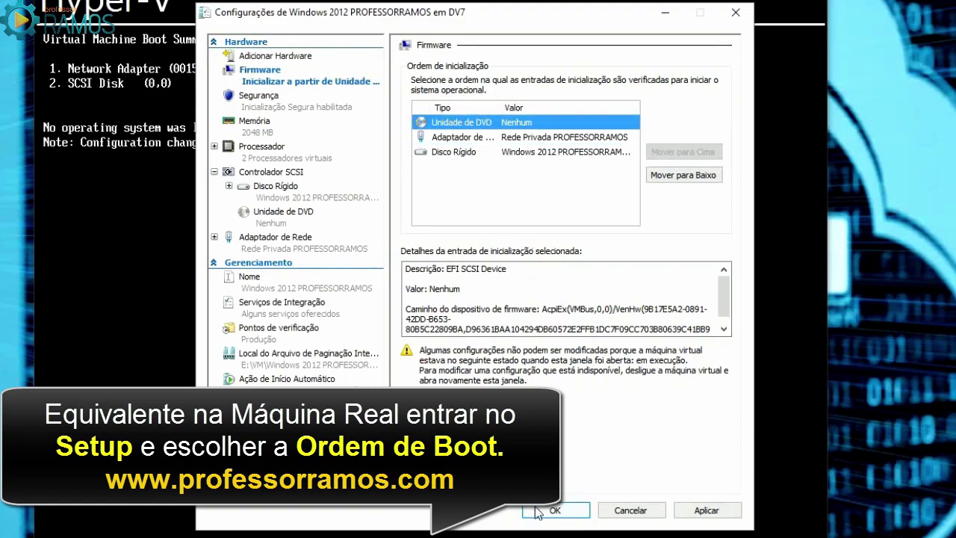
pyautogui.click(558, 510)
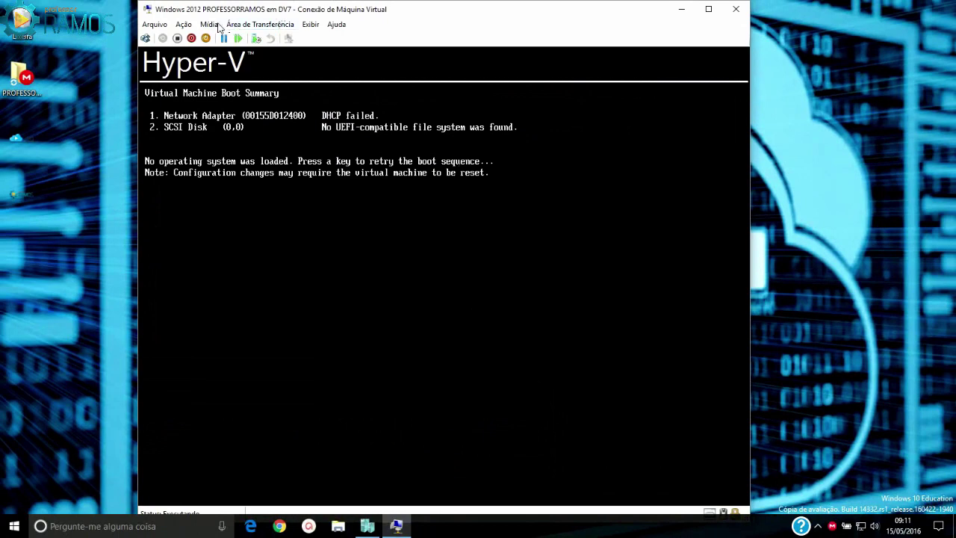
# Insert the Windows-Server-2012-R2-x64 ISO from E:\ISO into the VM's DVD drive
pyautogui.click(209, 24)
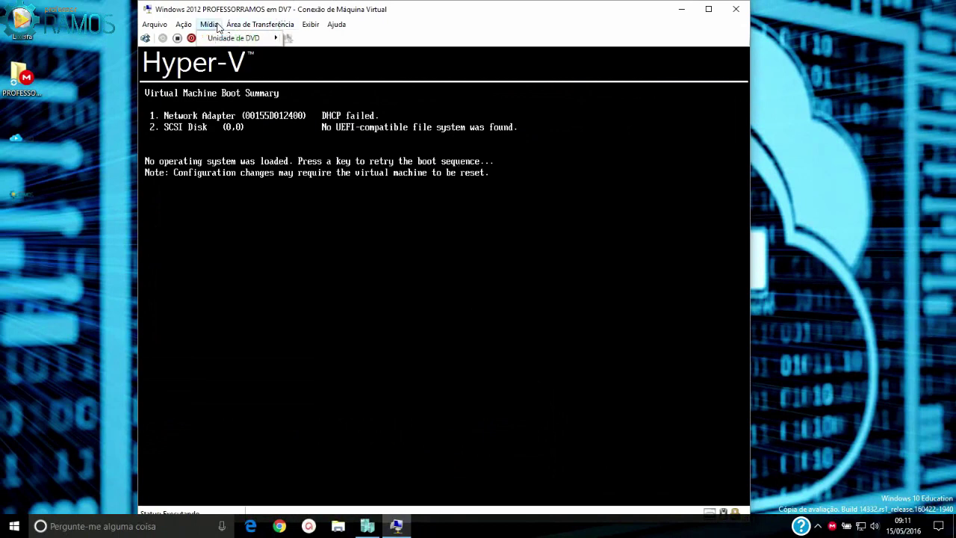
pyautogui.moveTo(231, 38)
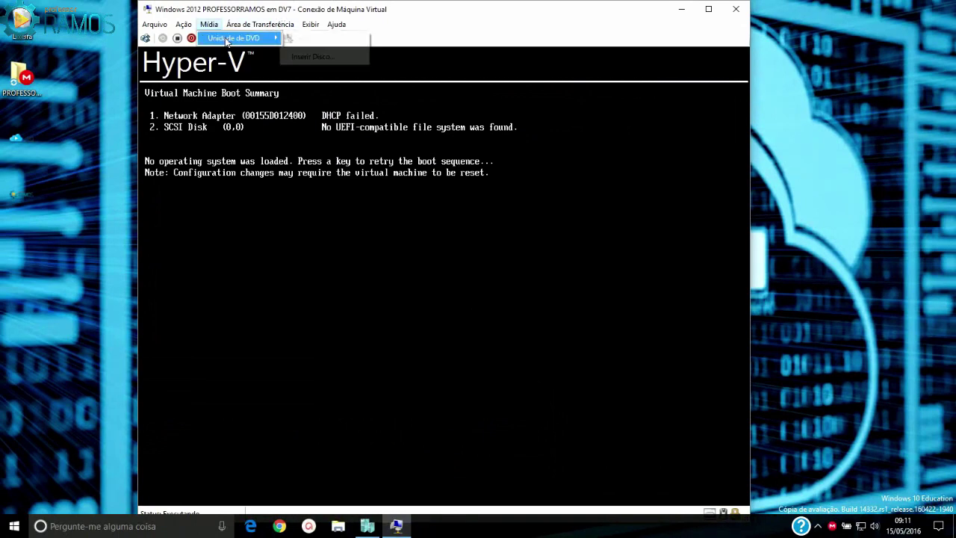
pyautogui.click(331, 58)
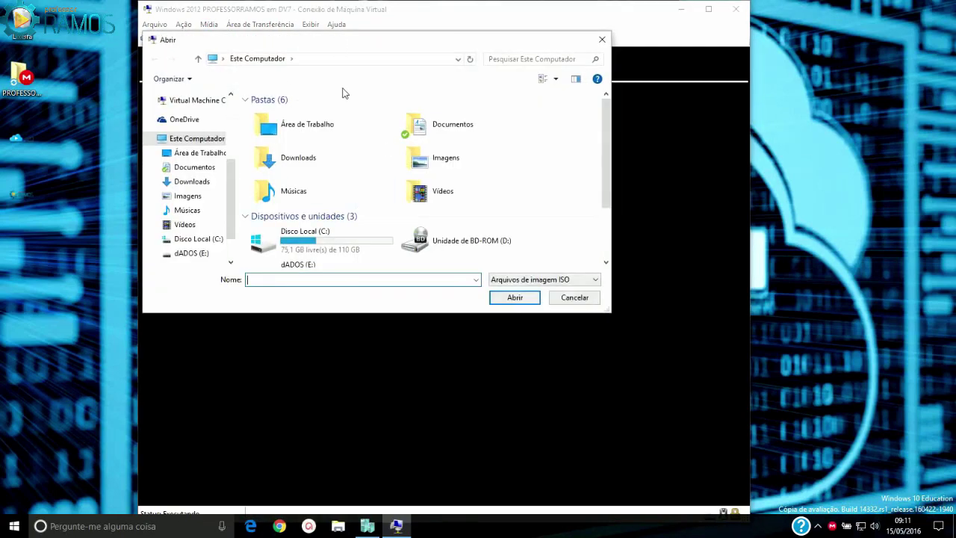
pyautogui.scroll(-1, 334, 238)
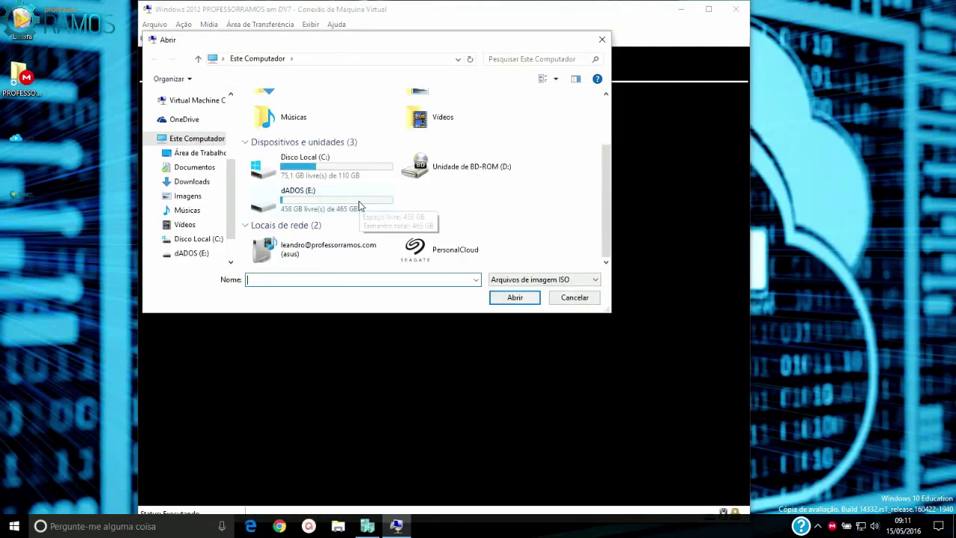
pyautogui.doubleClick(324, 206)
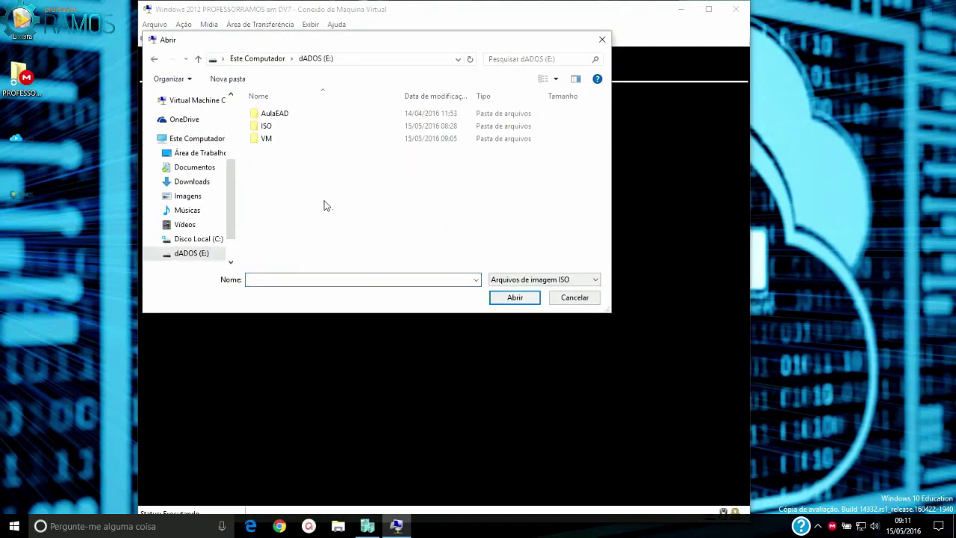
pyautogui.doubleClick(276, 126)
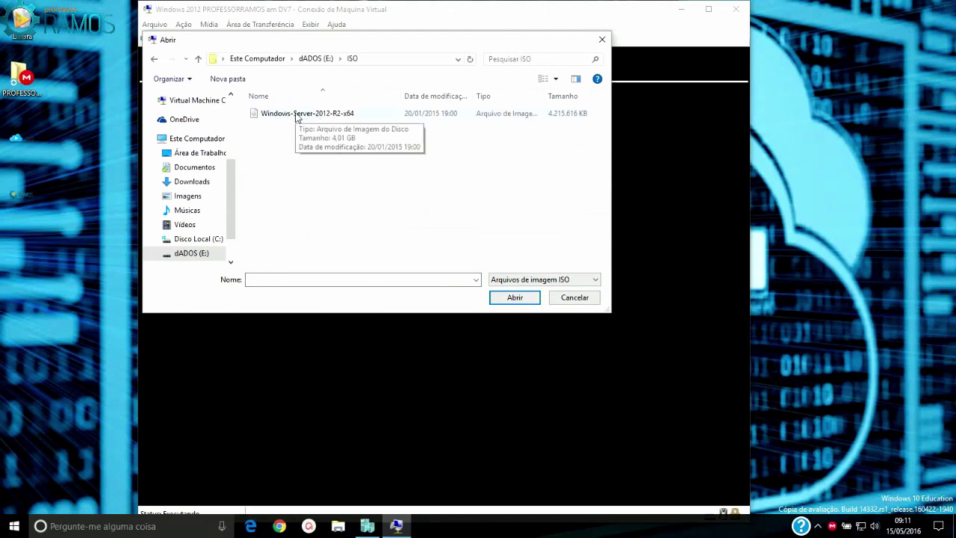
pyautogui.click(297, 117)
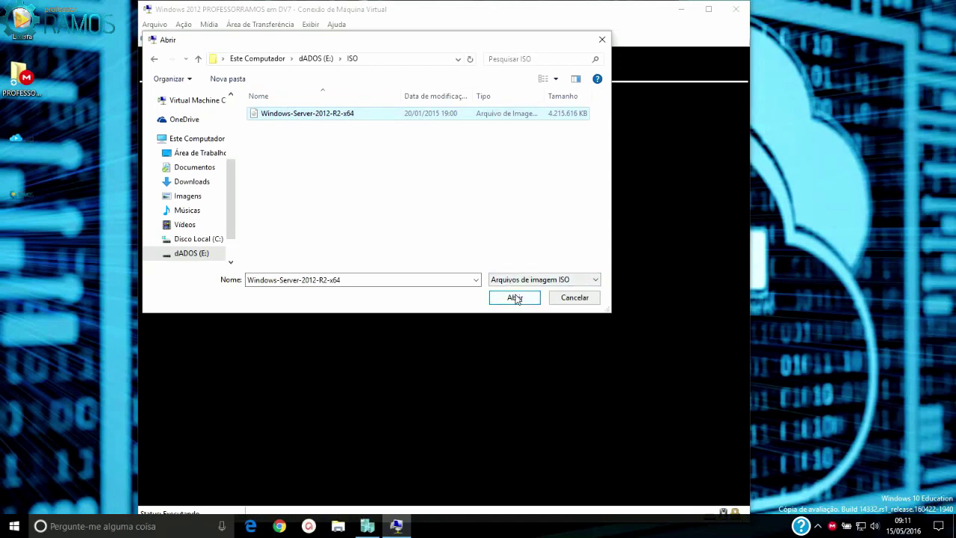
pyautogui.click(515, 298)
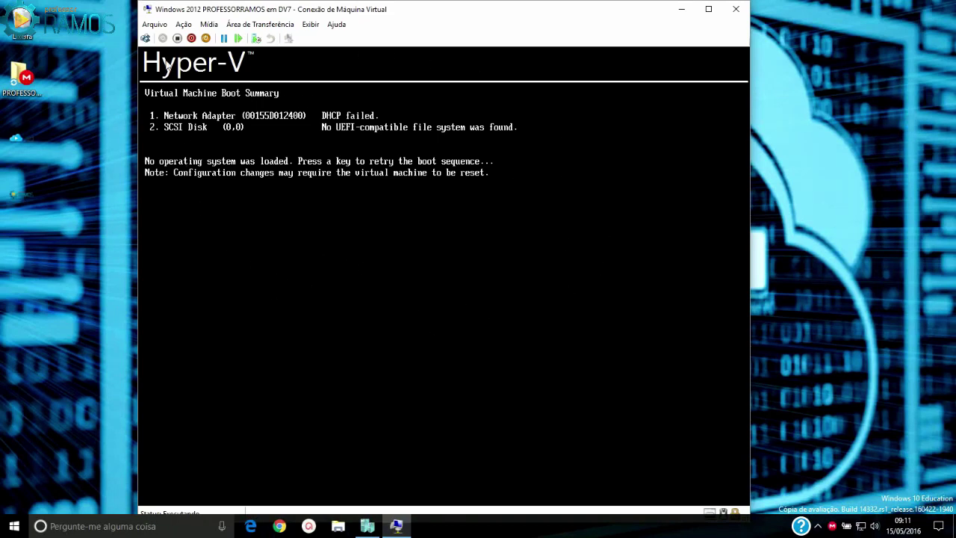
# Reset the virtual machine and boot it from the DVD into the Português (Brasil) setup screen
pyautogui.click(155, 25)
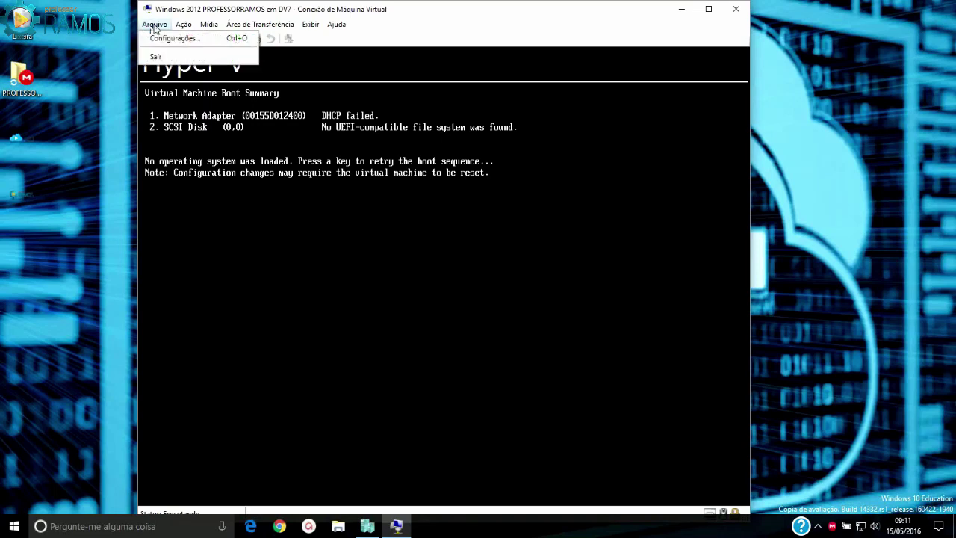
pyautogui.click(155, 27)
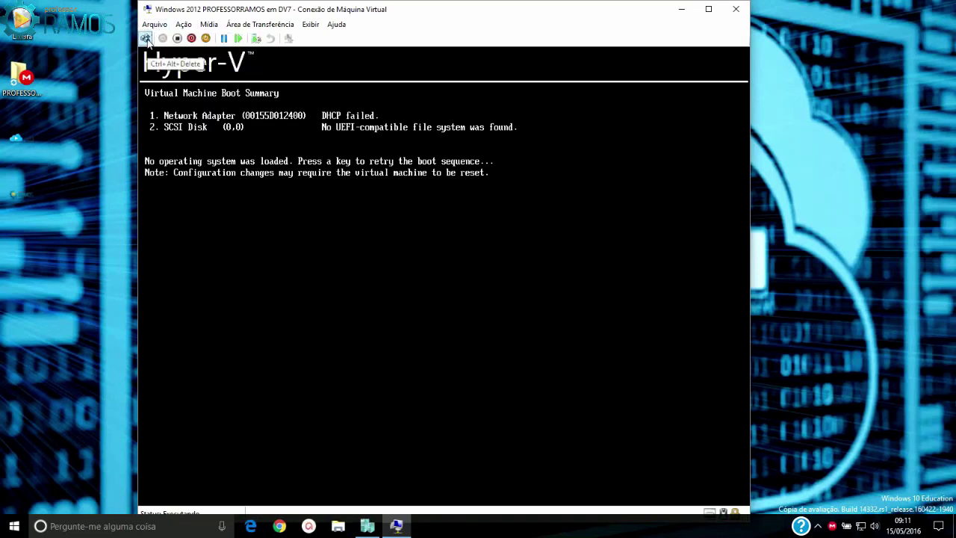
pyautogui.click(146, 38)
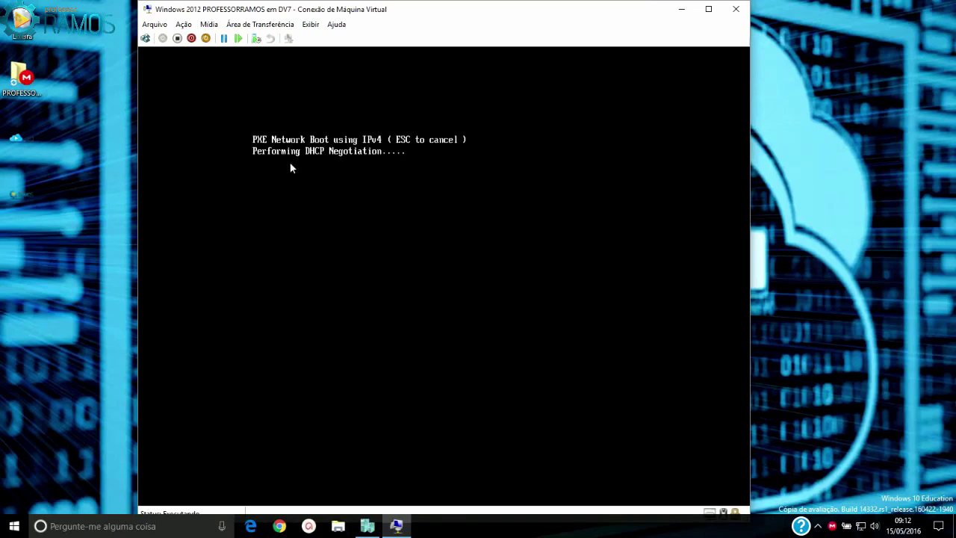
pyautogui.click(145, 38)
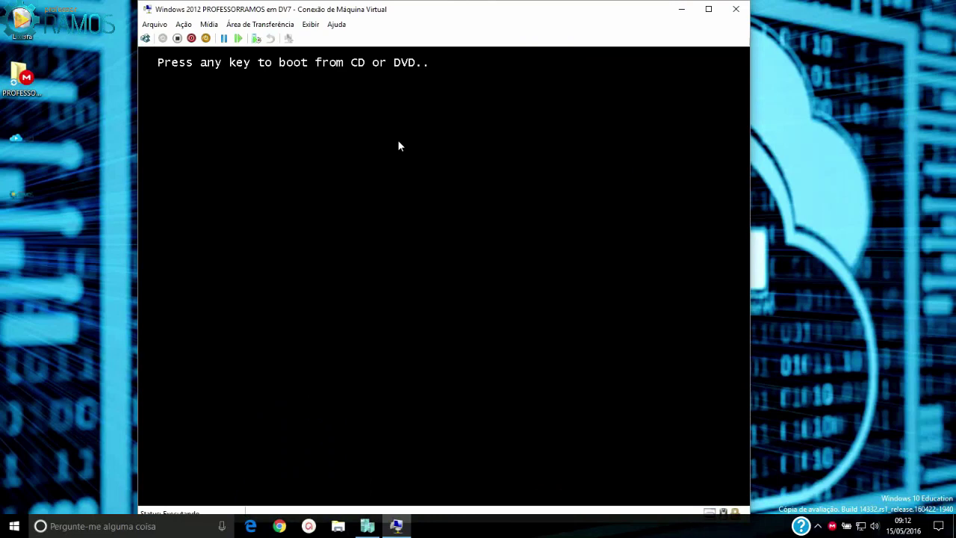
pyautogui.press('Return')
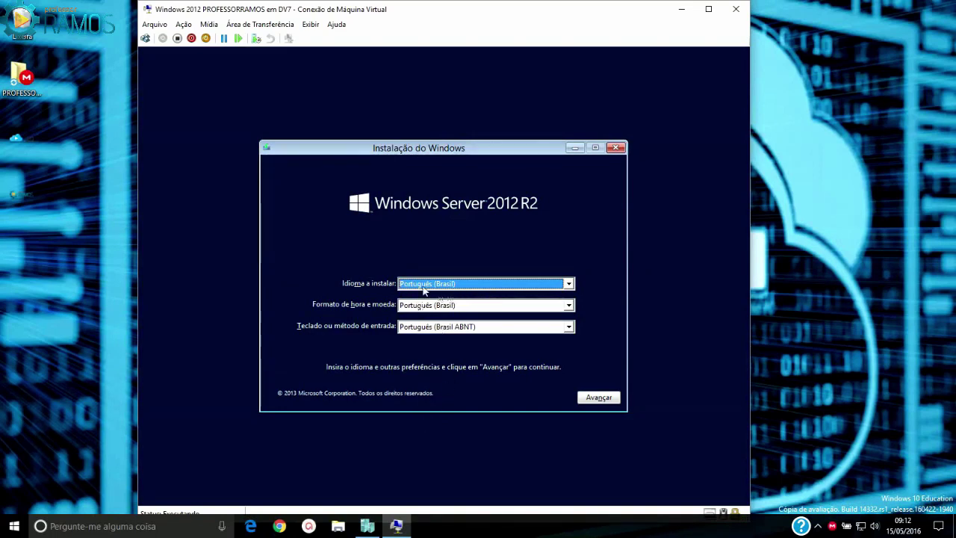
# Accept the Português (Brasil) language settings, start the installation and enter the product key
pyautogui.click(601, 398)
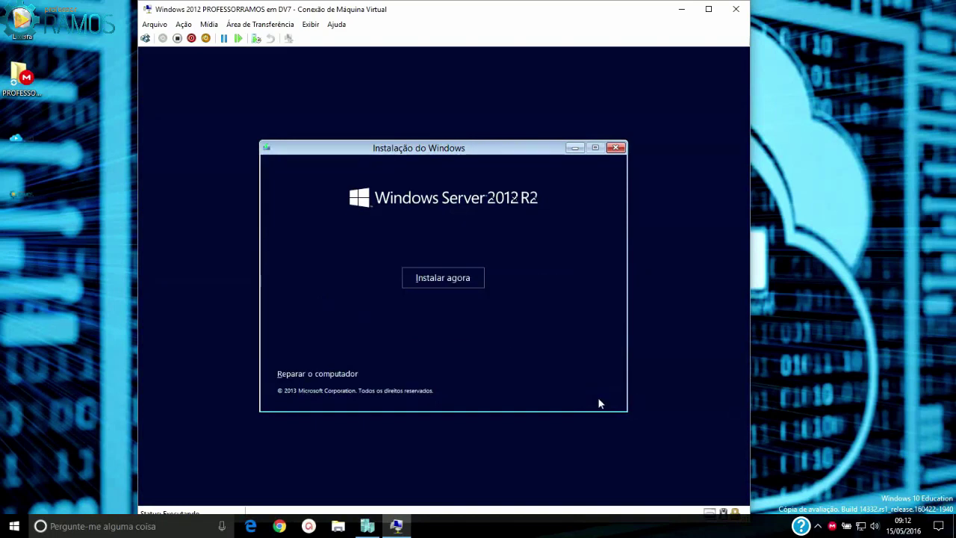
pyautogui.click(432, 280)
pyautogui.hotkey('ctrl', 'v')
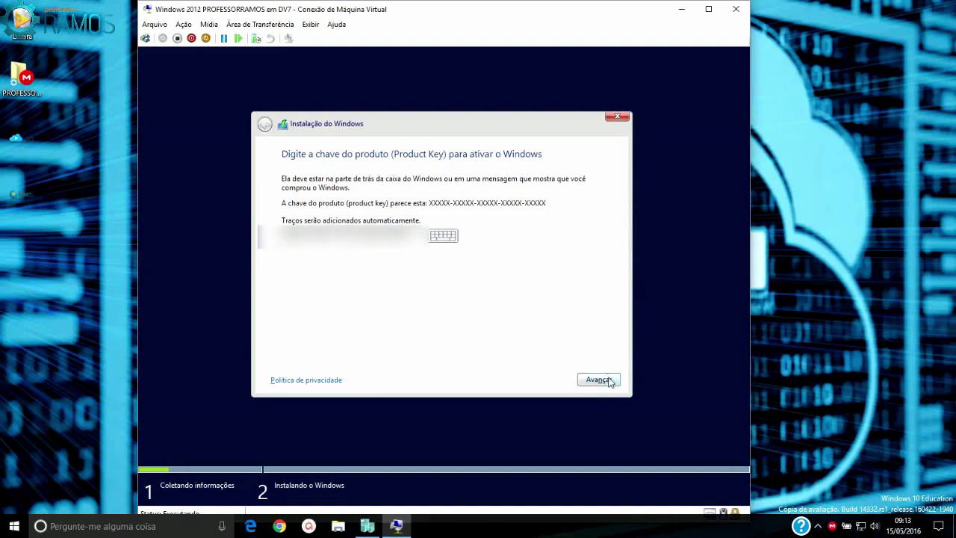
pyautogui.click(608, 381)
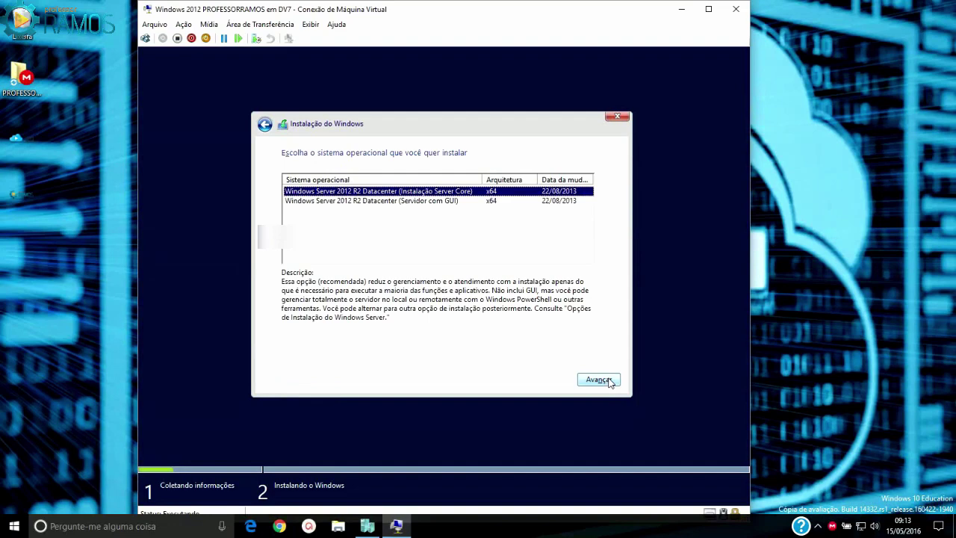
# Choose the Windows Server 2012 R2 Datacenter edition with GUI (Servidor com GUI)
pyautogui.press('Down')
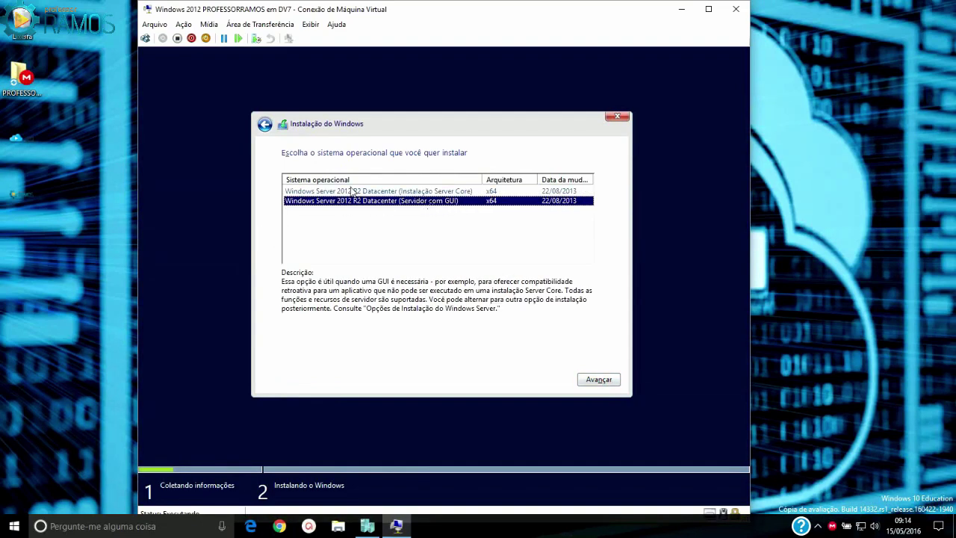
pyautogui.click(345, 193)
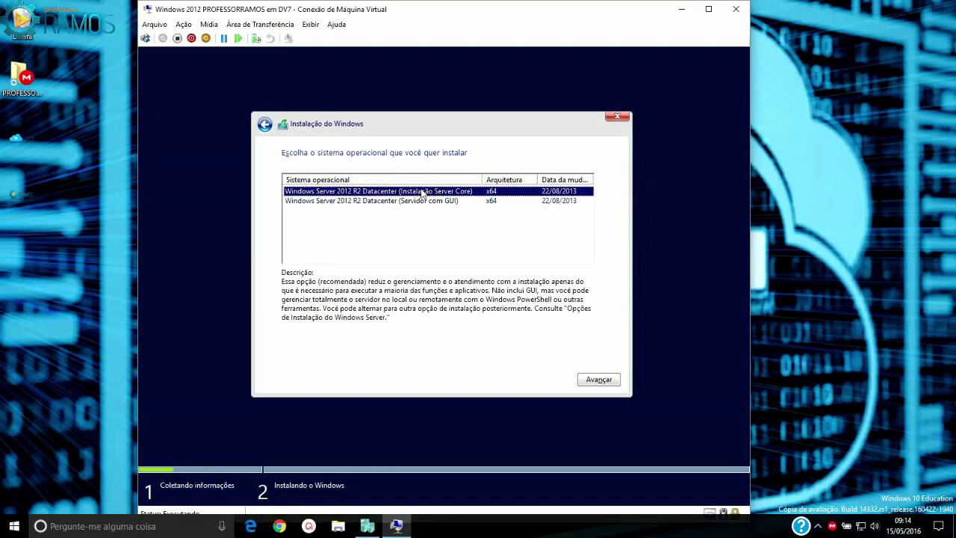
pyautogui.click(362, 202)
pyautogui.click(595, 381)
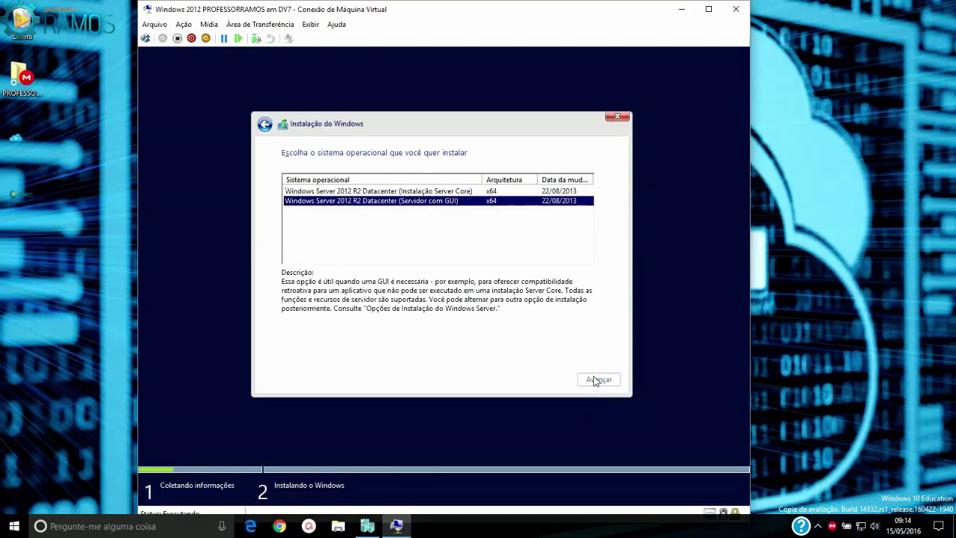
# Accept the license terms and run a custom install onto the unallocated 20 GB disk
pyautogui.click(285, 352)
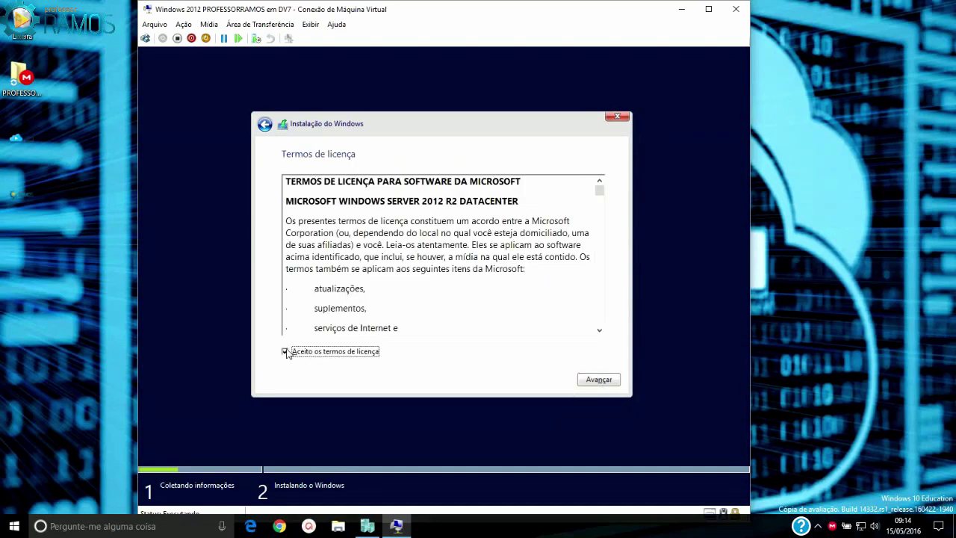
pyautogui.click(598, 380)
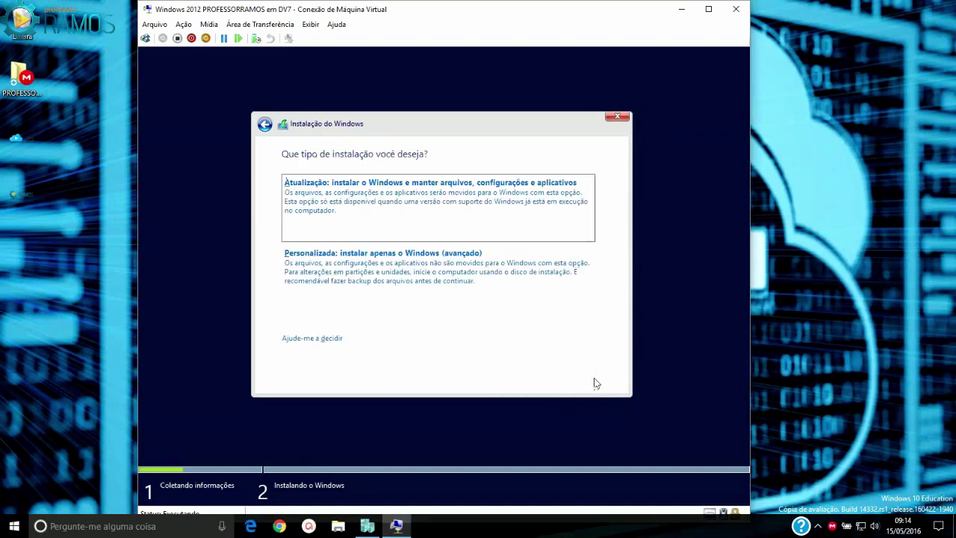
pyautogui.click(341, 267)
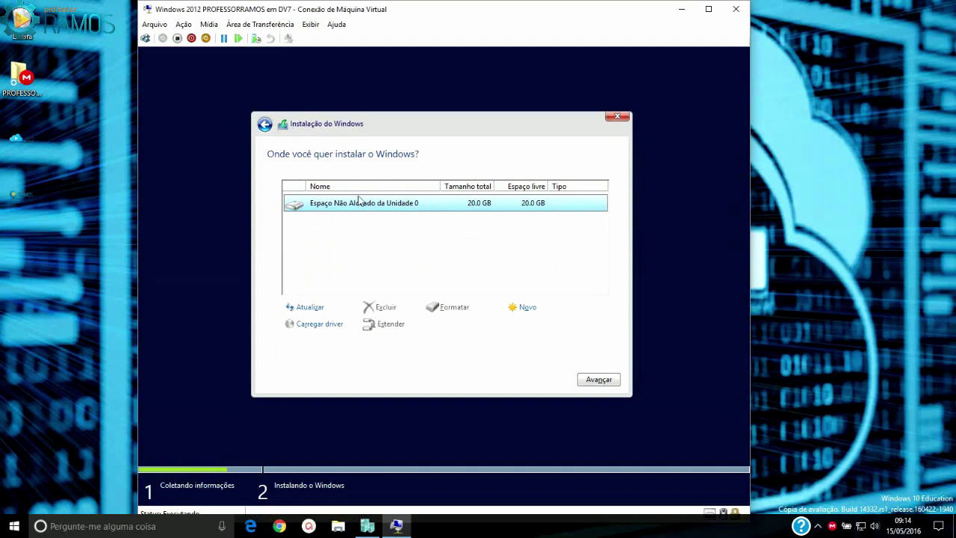
pyautogui.click(596, 381)
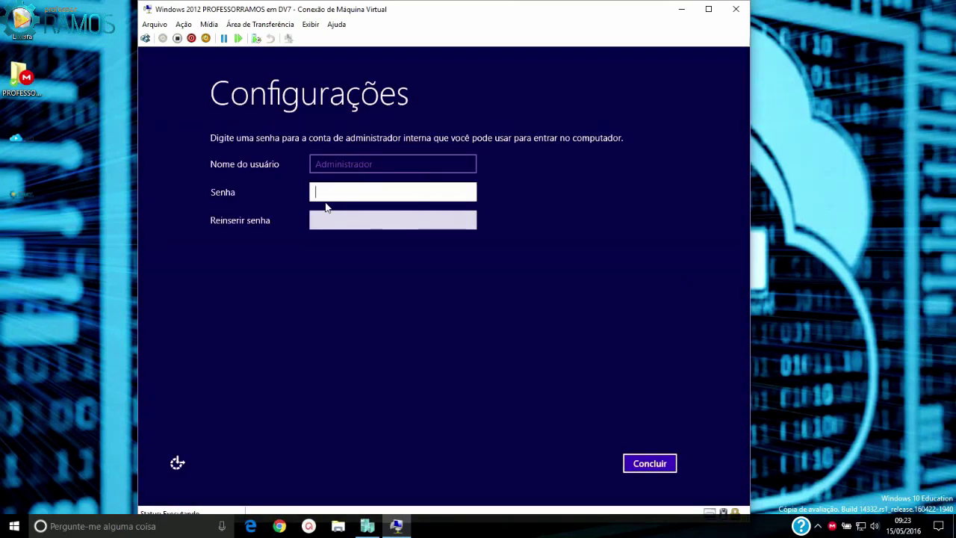
# Set and confirm the built-in Administrator account password
pyautogui.write('Pa$$w0rd')
pyautogui.press('Tab')
pyautogui.write('Pa$$w0rd')
pyautogui.press('Return')
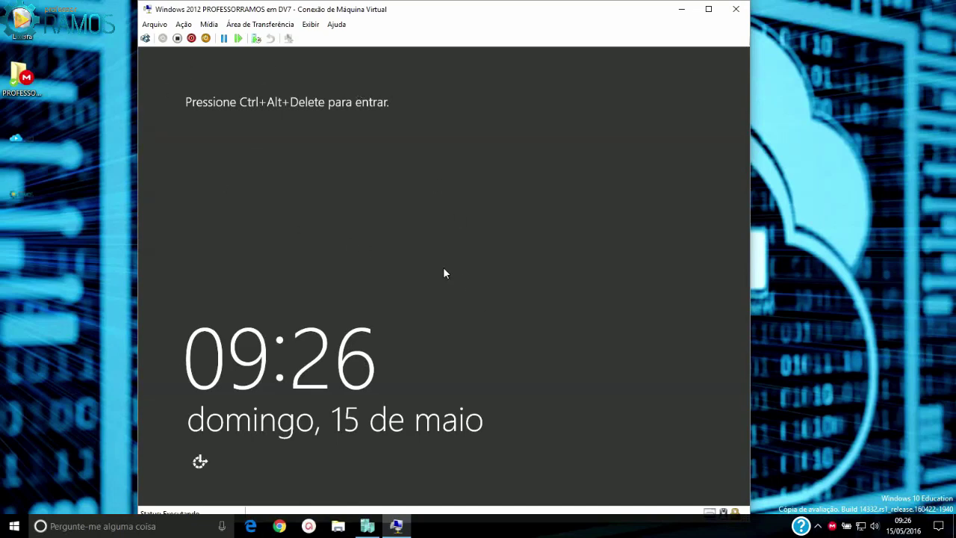
# Sign in as Administrator with the new password
pyautogui.click(145, 39)
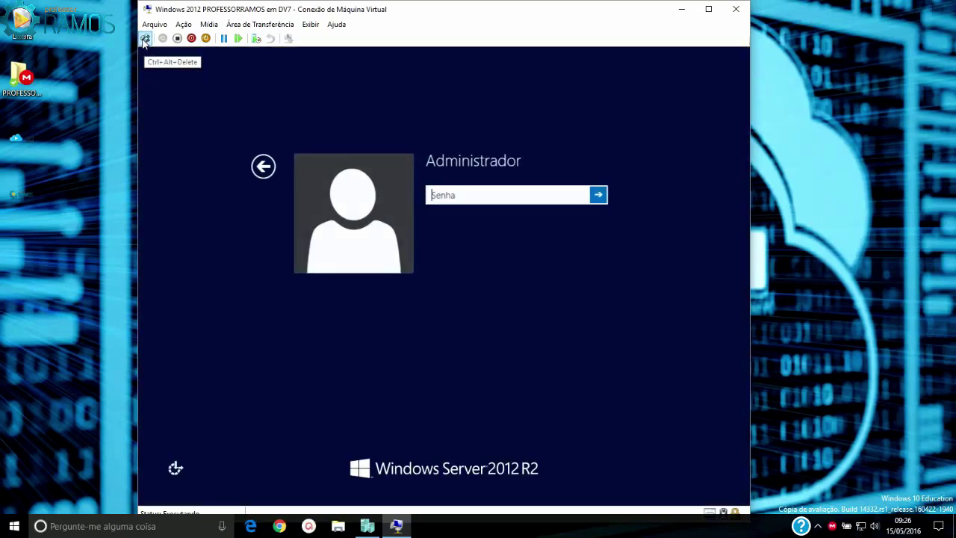
pyautogui.write('****')
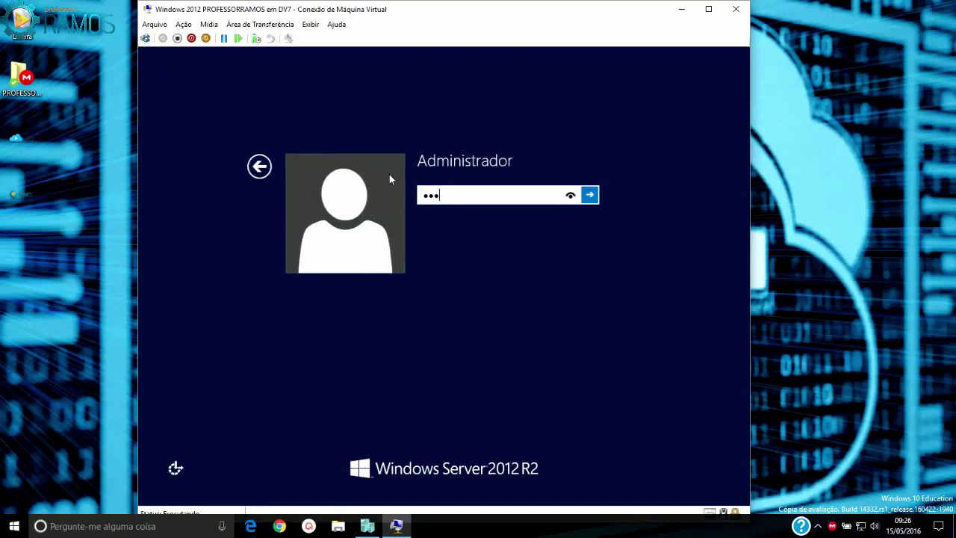
pyautogui.write('*****')
pyautogui.press('Return')
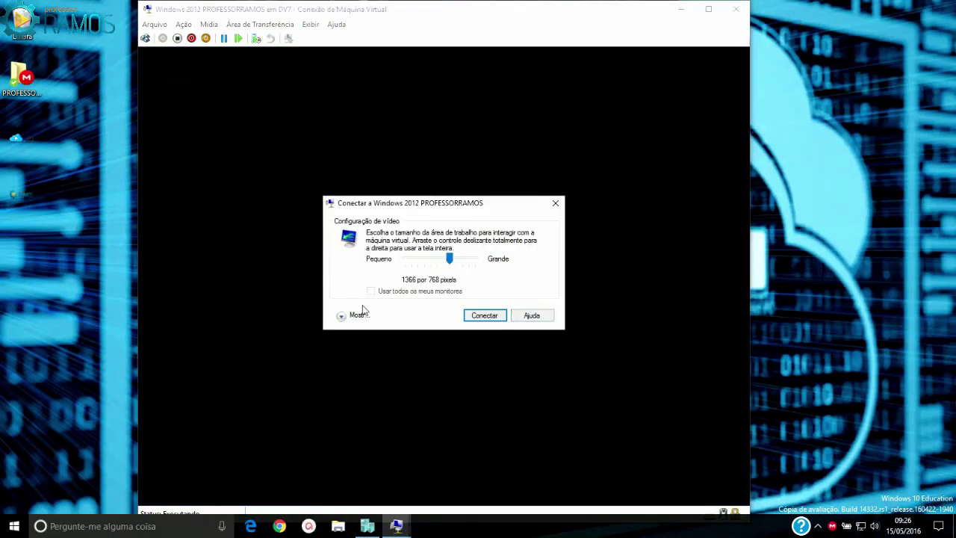
# Connect at 1366 by 768 pixels to reach the Server Manager dashboard
pyautogui.click(483, 317)
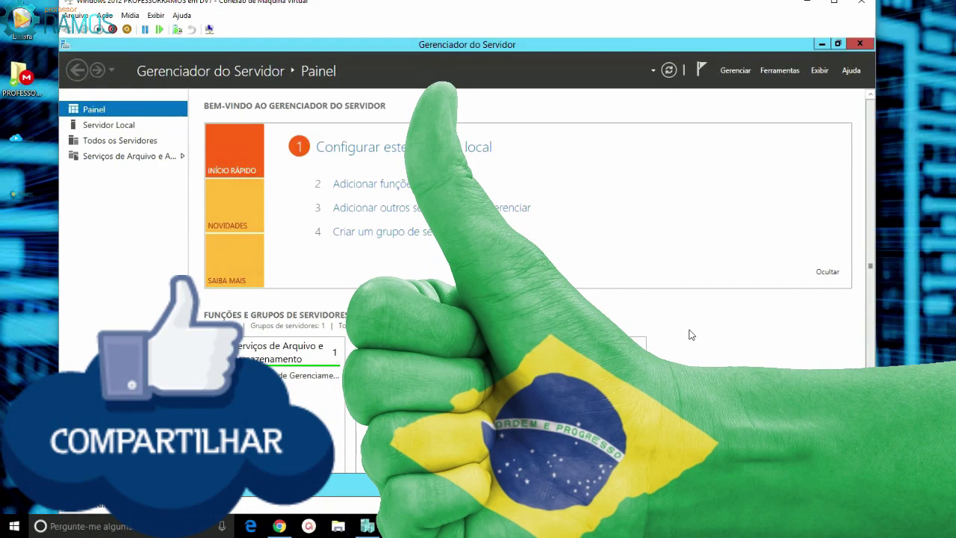
# Bring the Chrome window showing the professorramos.com site to the front
pyautogui.click(280, 527)
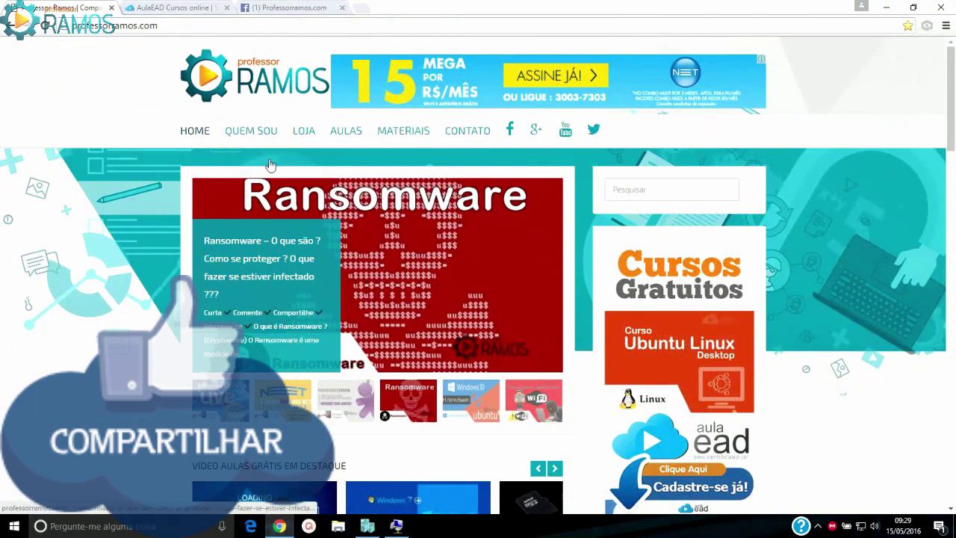
# Browse the course listings on the AulaEAD site
pyautogui.click(168, 9)
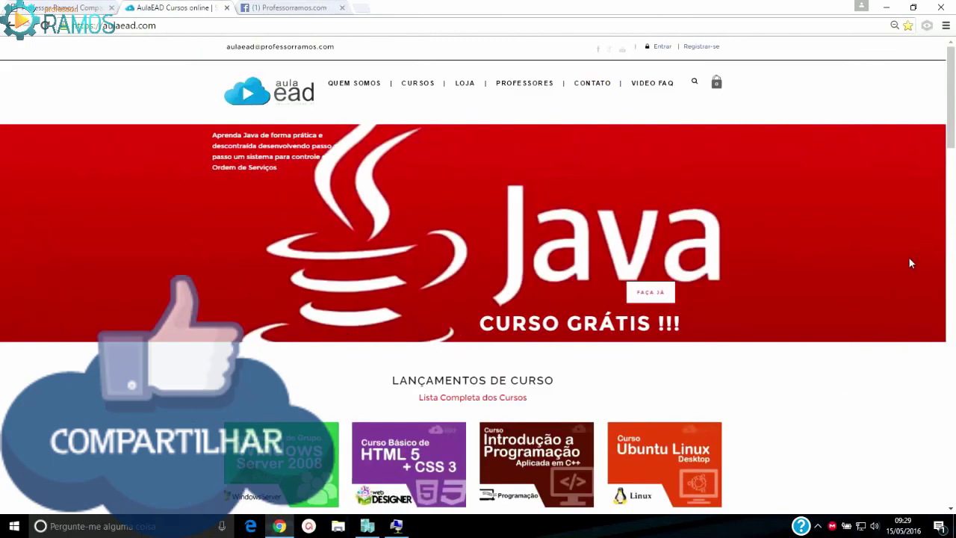
pyautogui.scroll(-5, 732, 344)
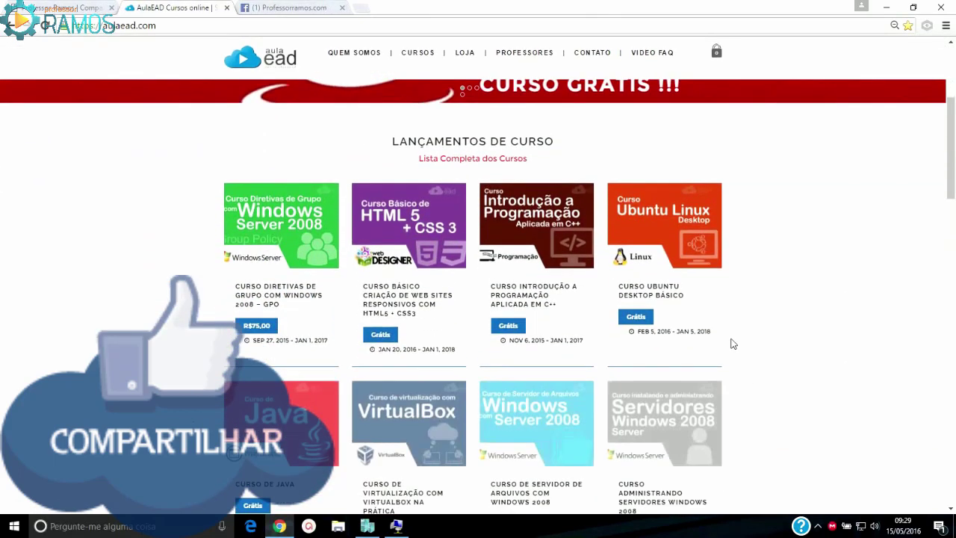
pyautogui.scroll(-5, 732, 344)
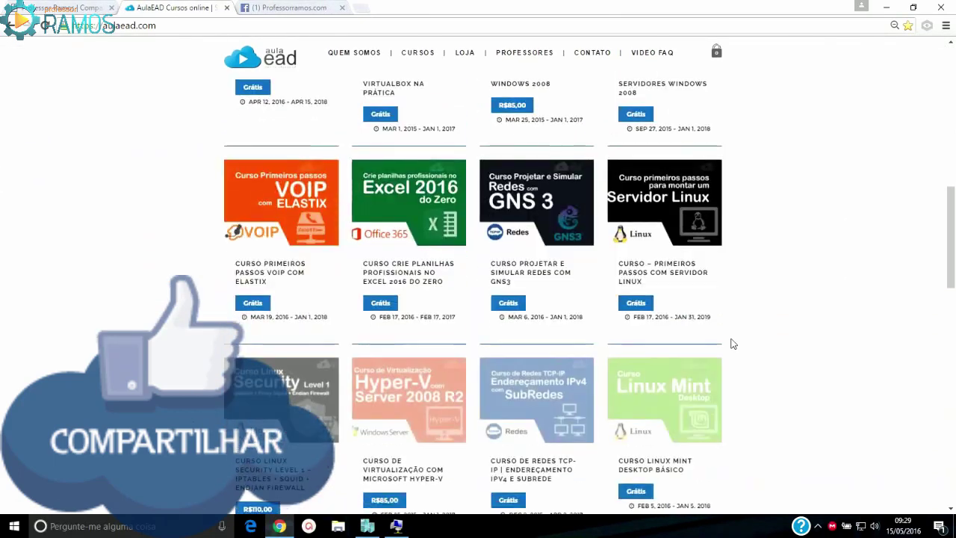
pyautogui.scroll(10, 317, 56)
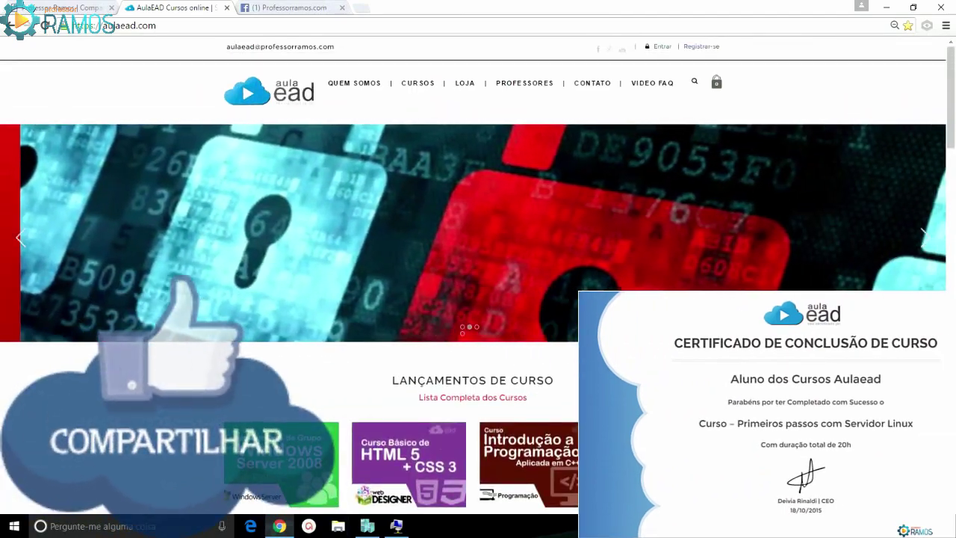
# Scroll down the Professorramos.com Facebook timeline to the 80 Gbps satellite post
pyautogui.click(293, 9)
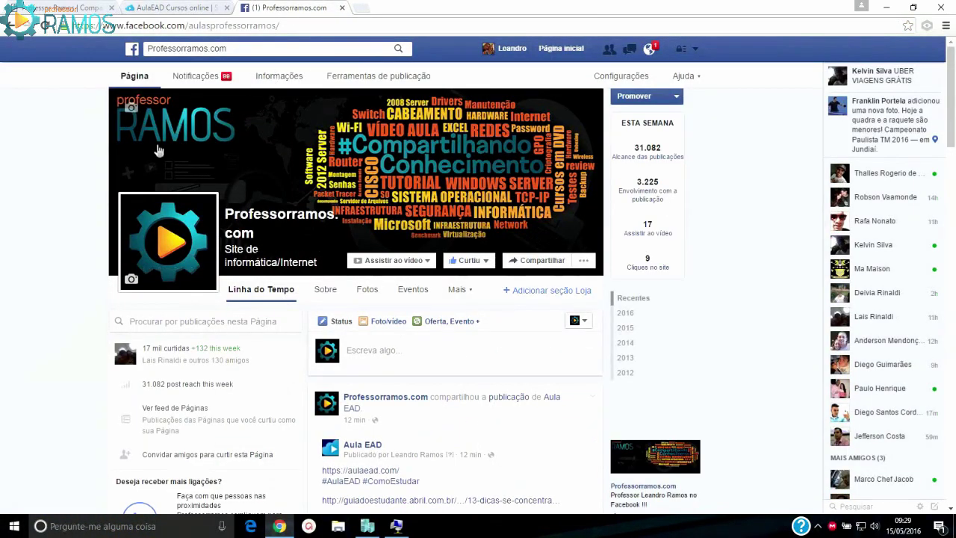
pyautogui.scroll(-15, 572, 336)
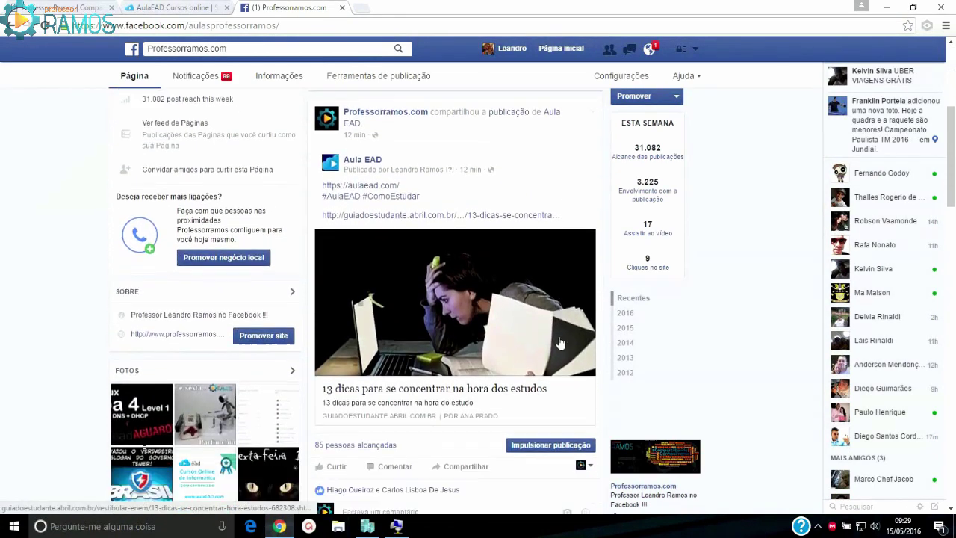
pyautogui.scroll(-10, 559, 336)
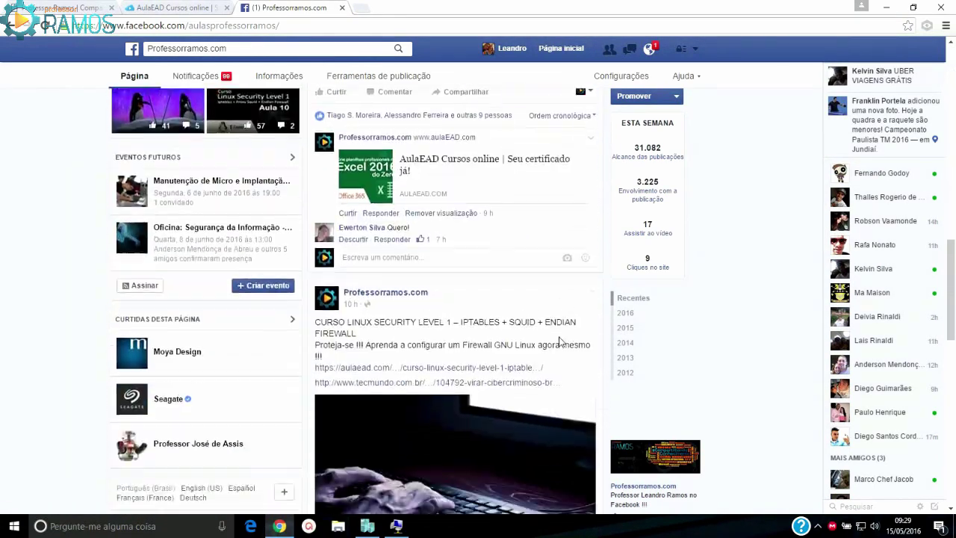
pyautogui.scroll(-6, 559, 340)
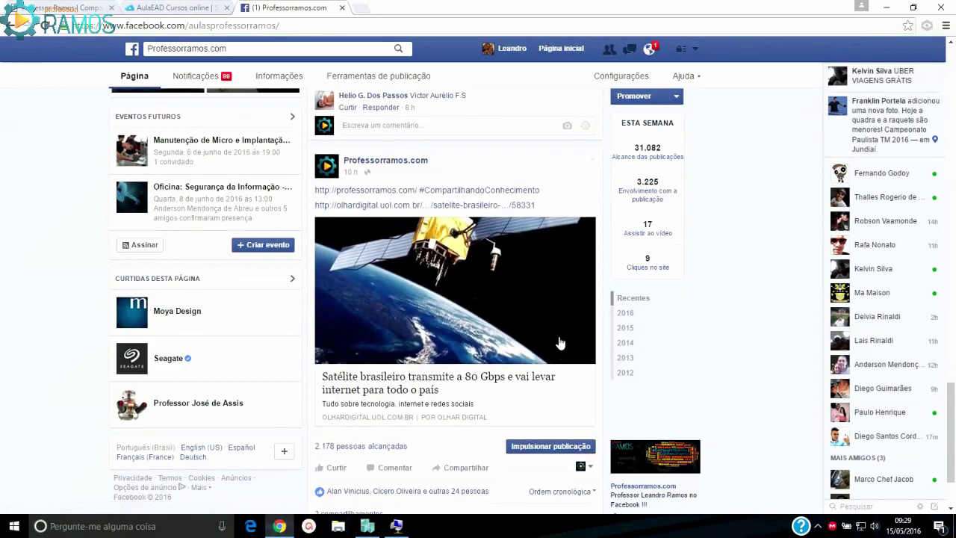